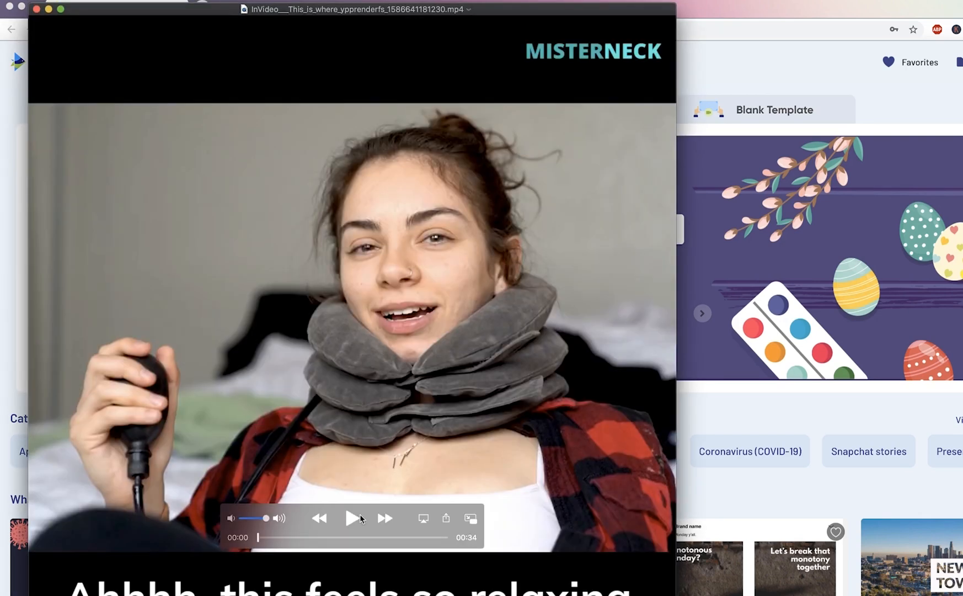
Play the MisterNeck sample ad video from its beginning through to the end and close the player.
click(352, 518)
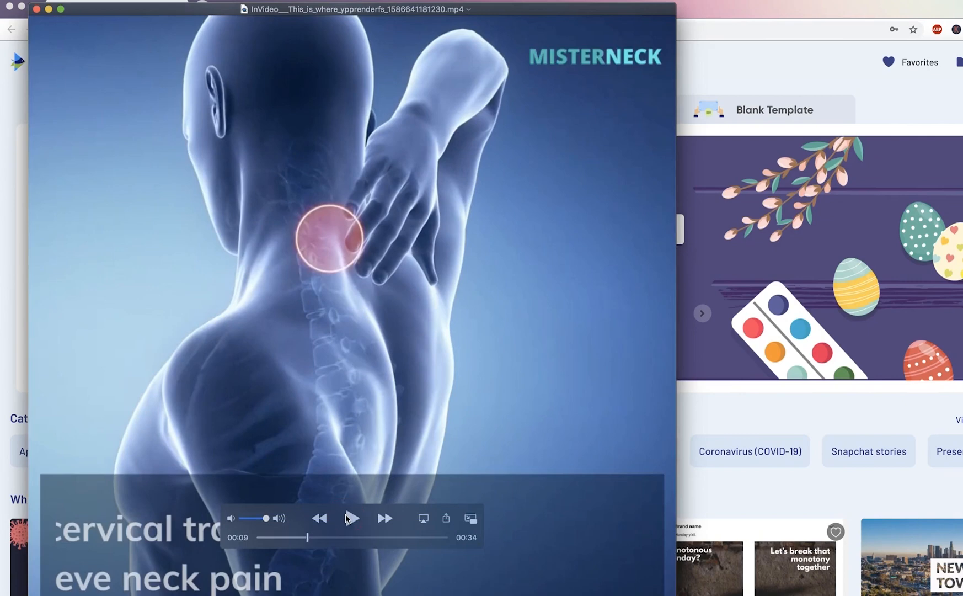
click(352, 518)
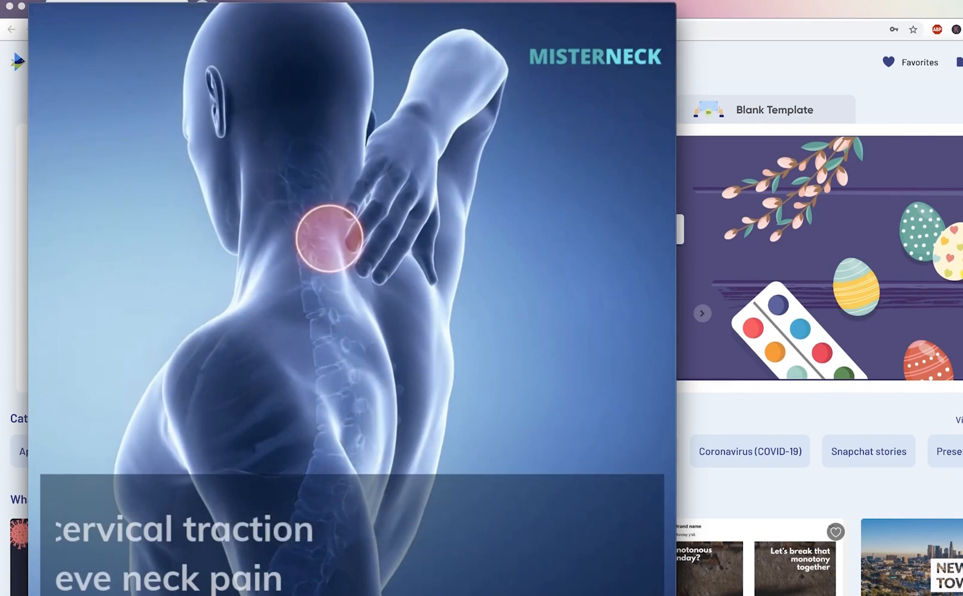
drag(367, 595, 367, 595)
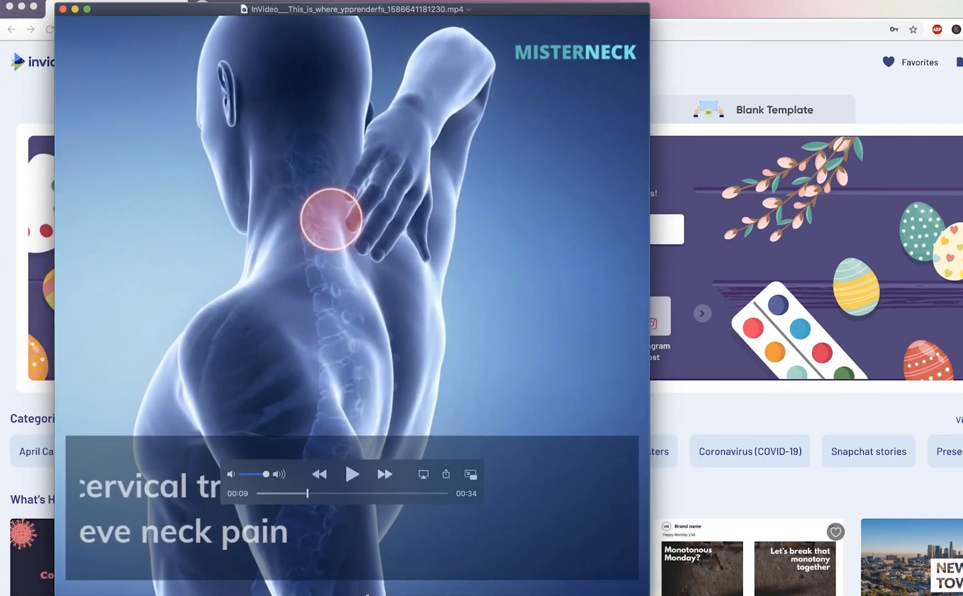
drag(312, 502, 176, 495)
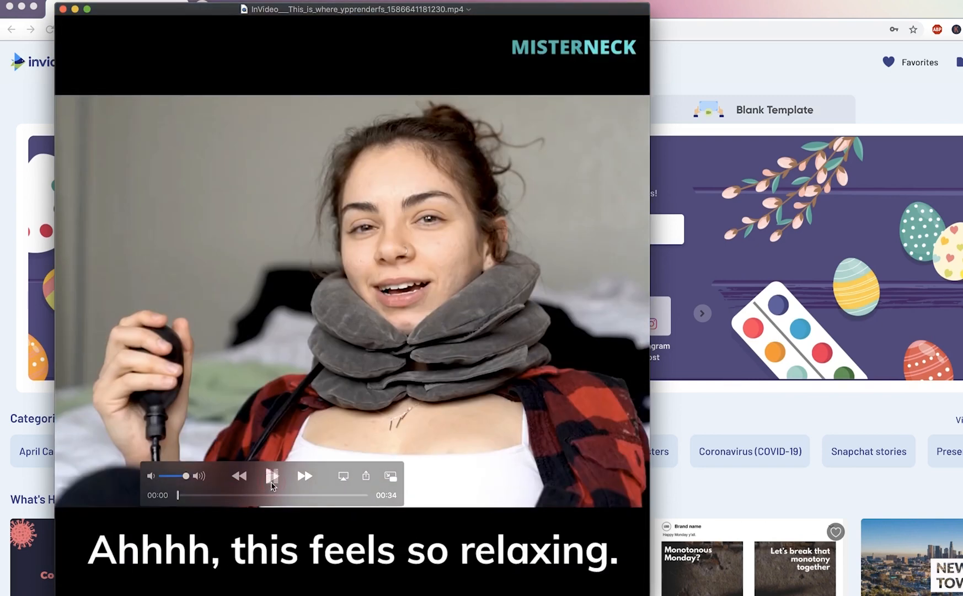
click(271, 482)
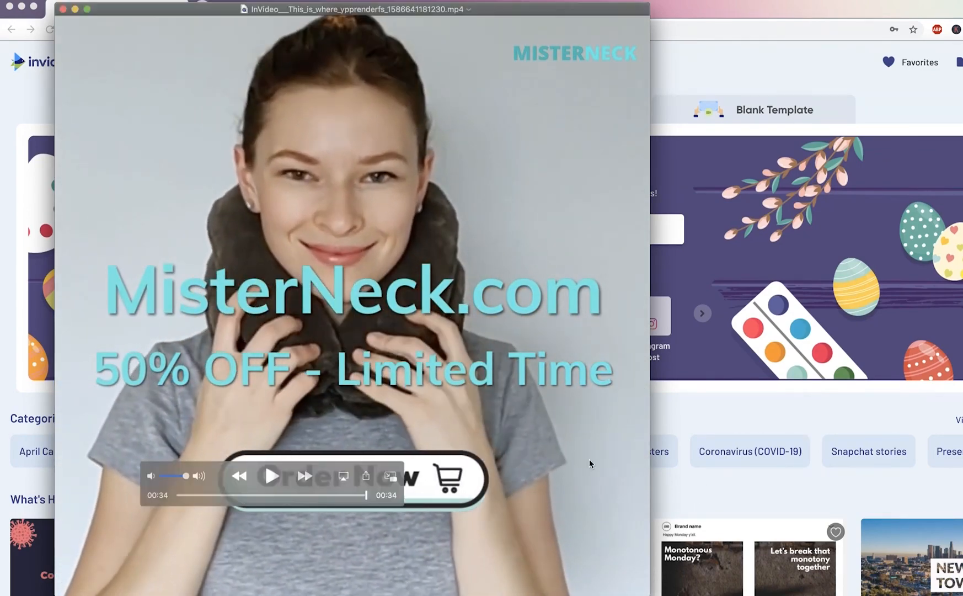
click(63, 8)
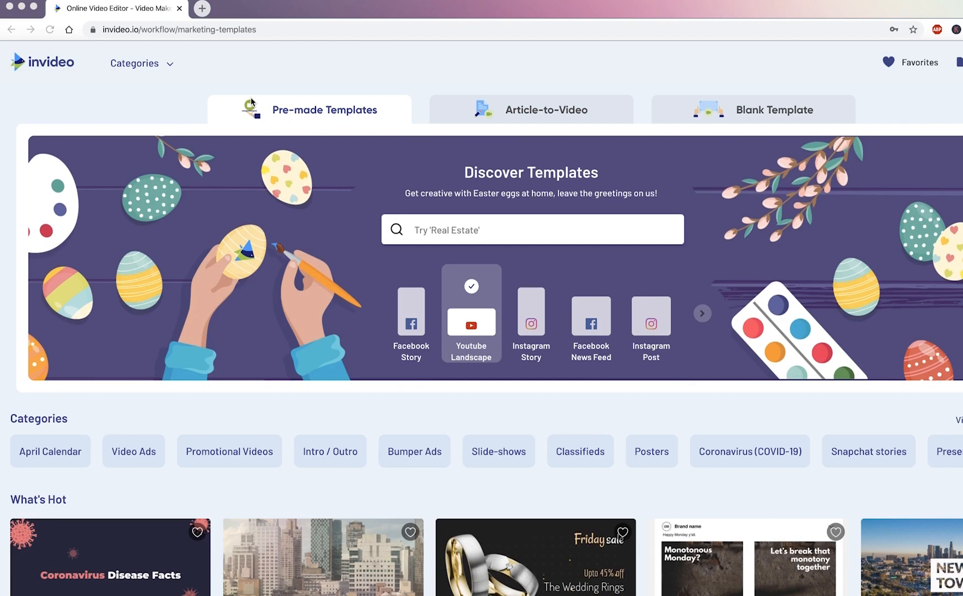
Look through the available template formats and filter the pre-made templates to Facebook News Feed.
click(702, 319)
click(703, 315)
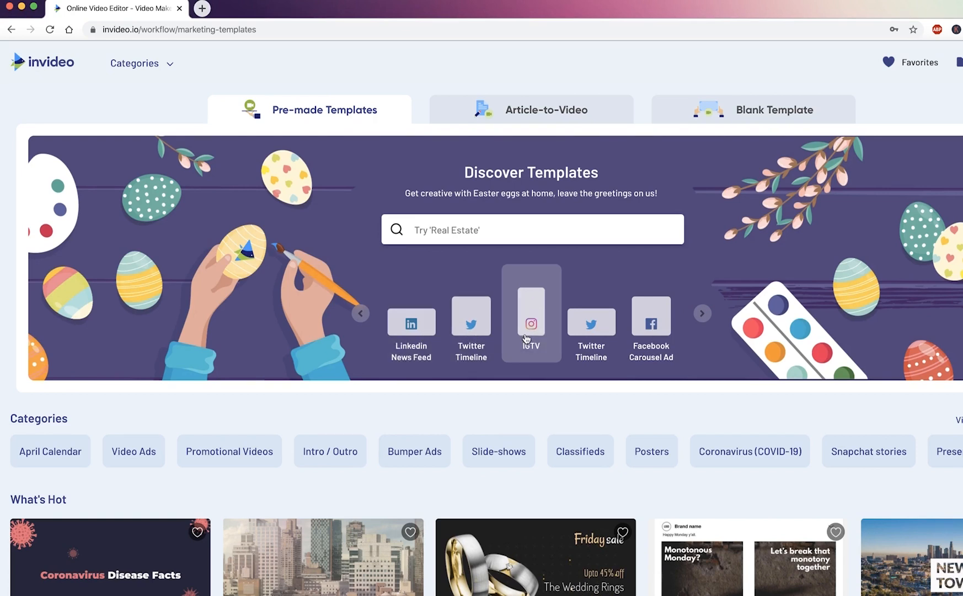
click(360, 313)
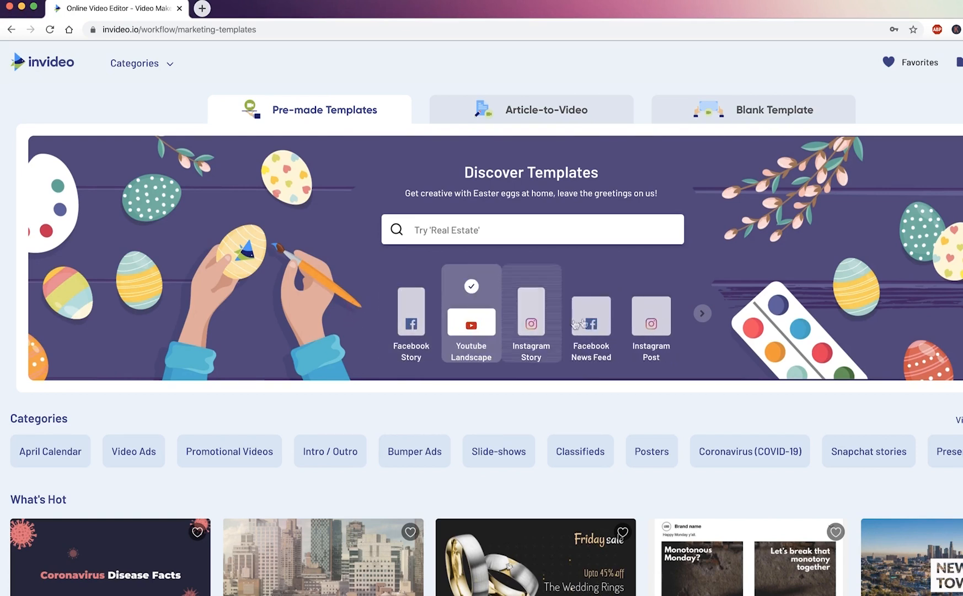
click(580, 323)
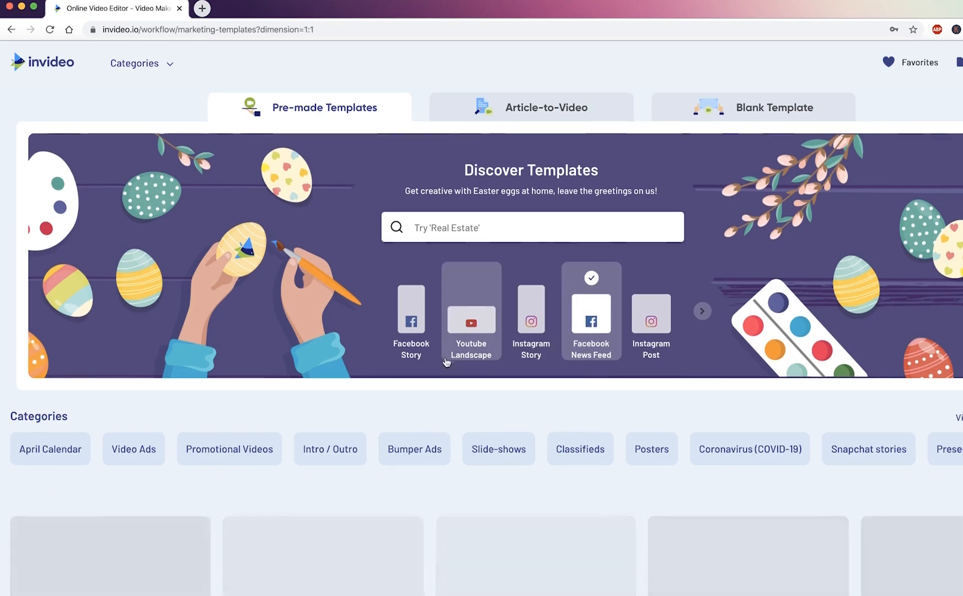
Preview the Pizza Is Happiness template in the Vertical (9:16) and Wide (16:9) formats and play the wide version.
scroll(464, 365, down, 4)
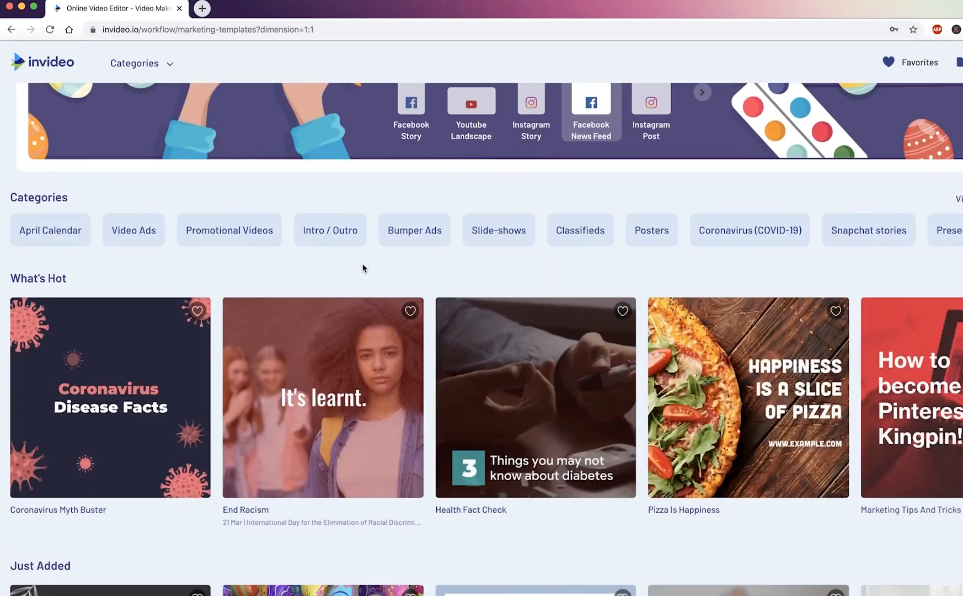
scroll(362, 268, down, 2)
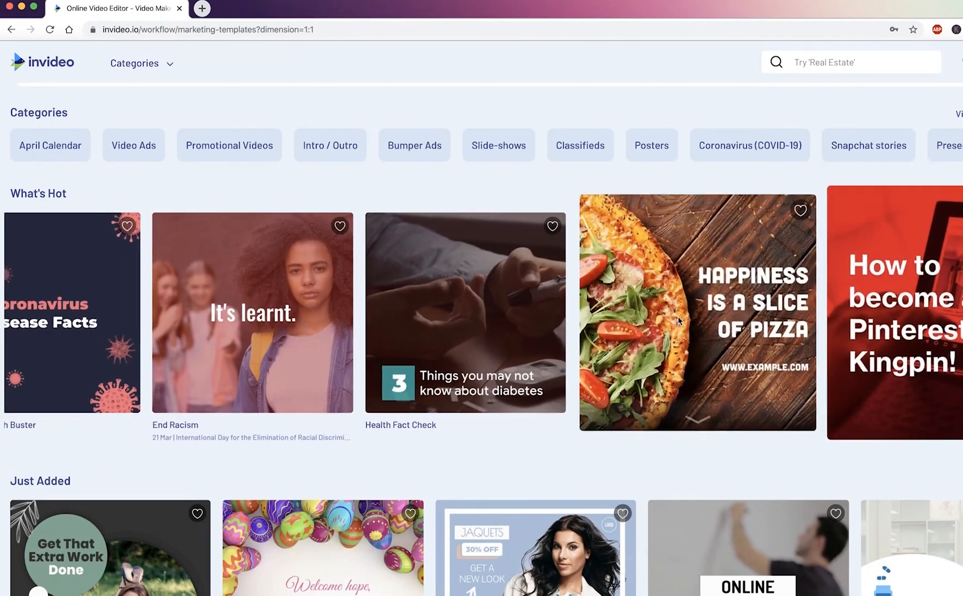
click(705, 313)
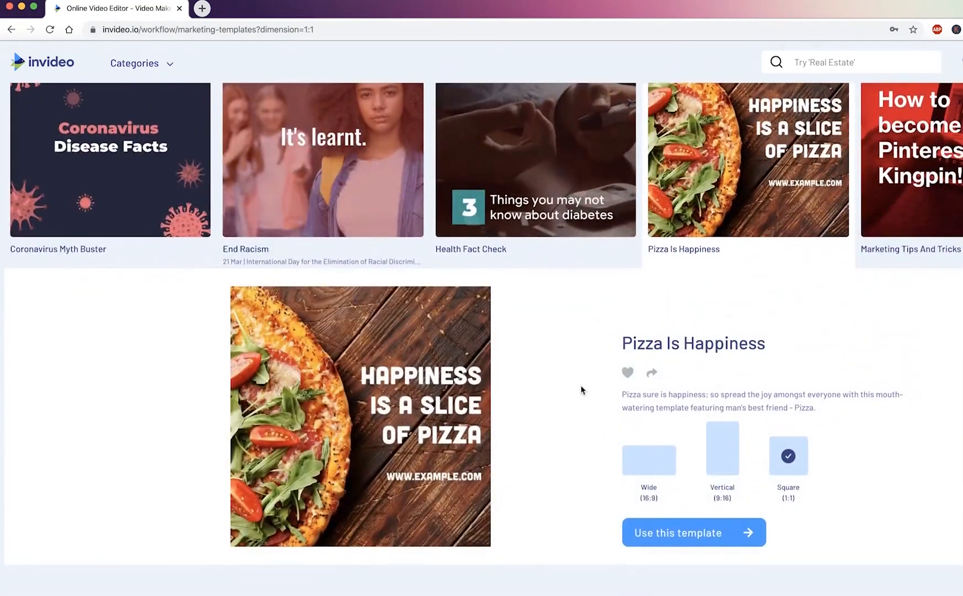
scroll(580, 386, down, 1)
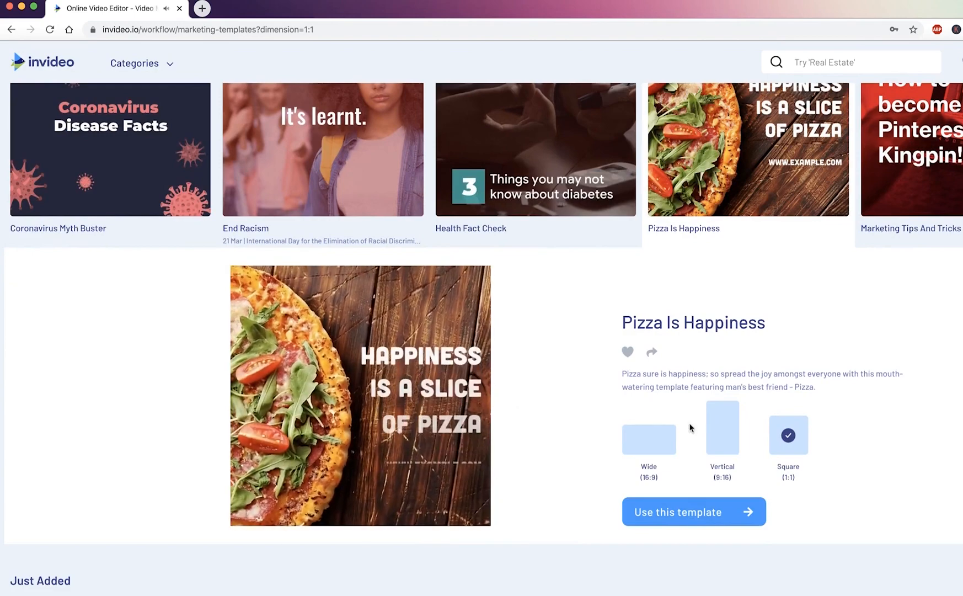
click(722, 430)
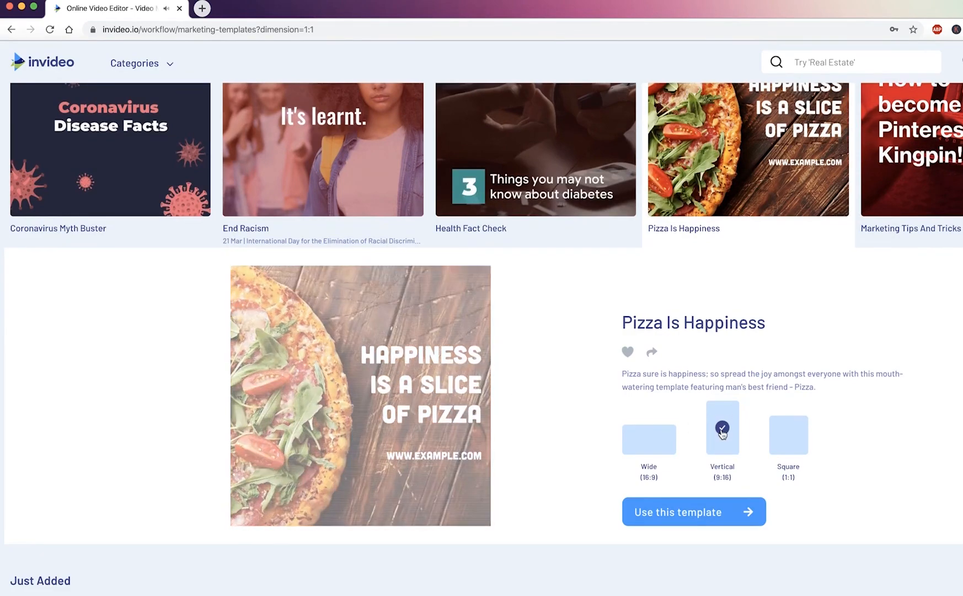
click(650, 445)
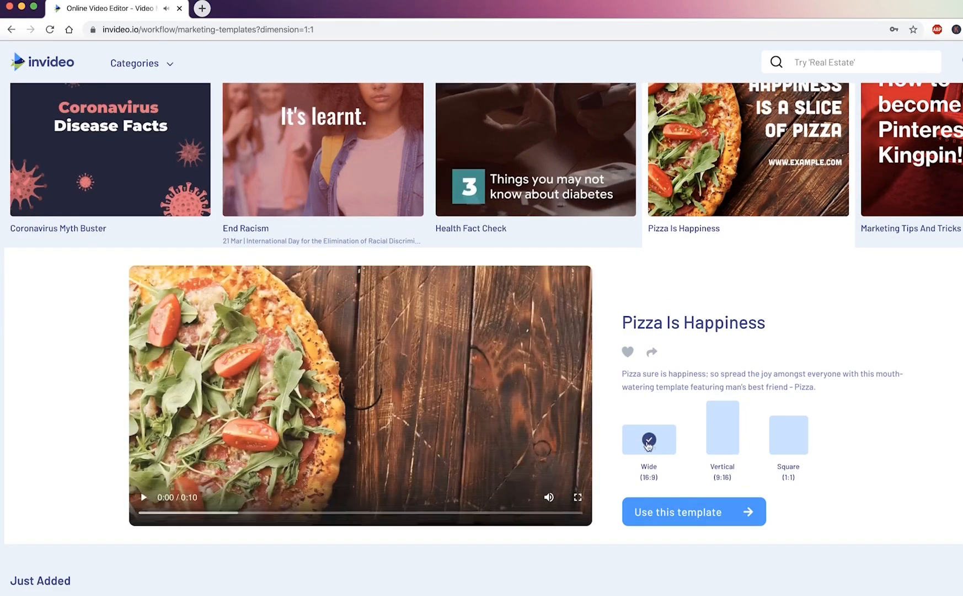
click(144, 498)
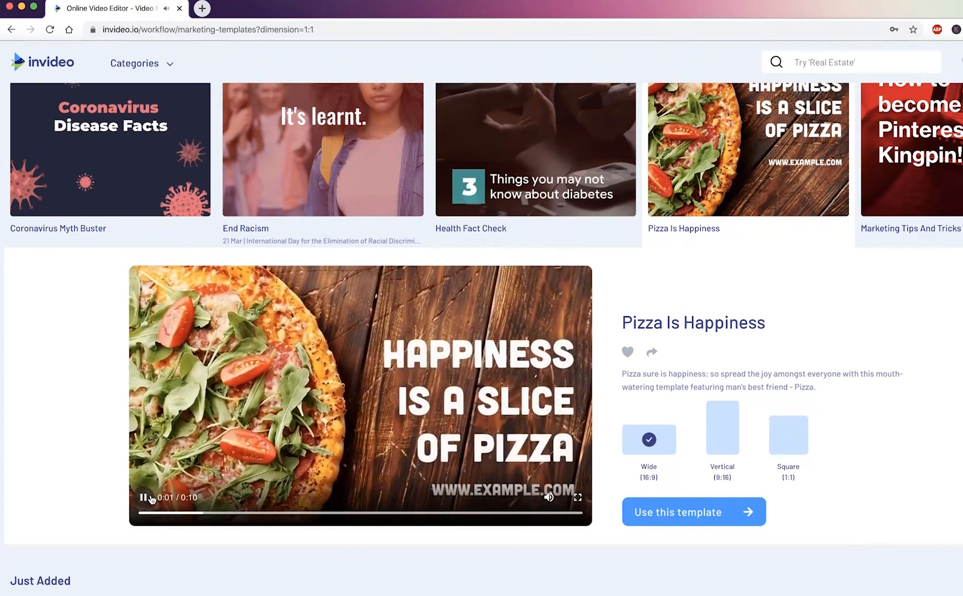
Browse the square templates under Editor's Pick, April Calendar, Brand Essentials and Video Ads.
scroll(229, 440, down, 4)
scroll(229, 440, down, 7)
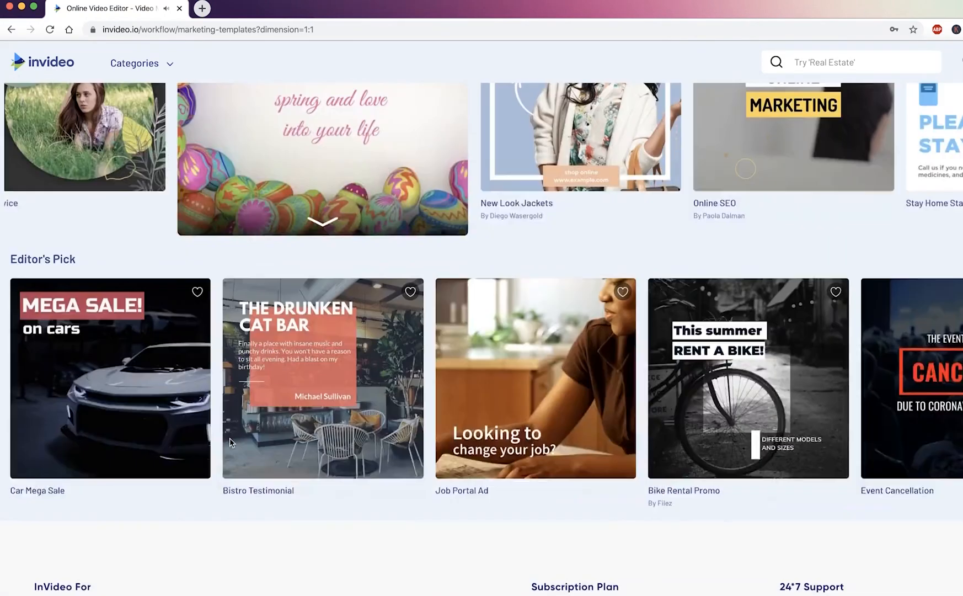
scroll(230, 440, down, 2)
scroll(244, 420, down, 5)
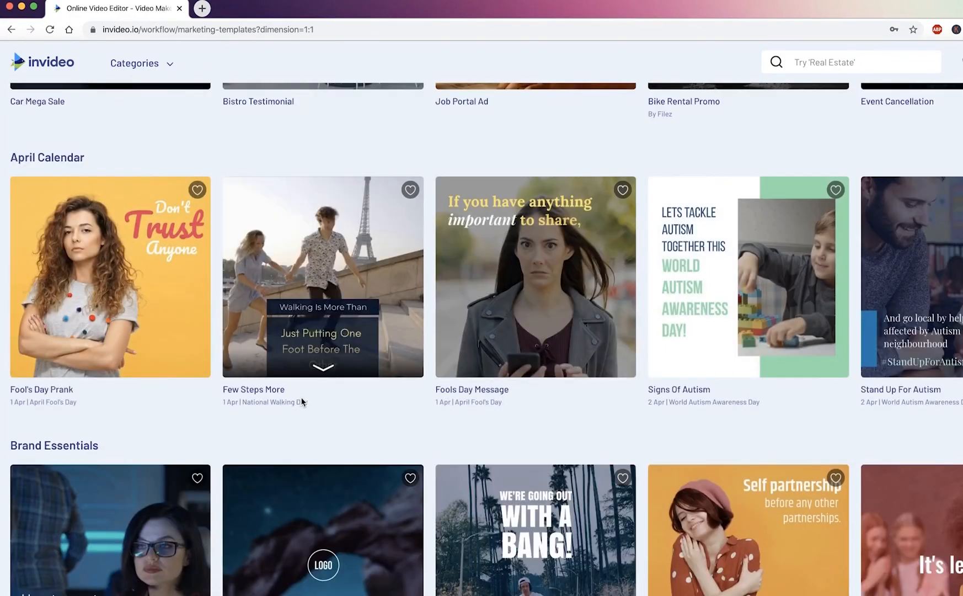
scroll(339, 413, down, 4)
mouse_move(502, 390)
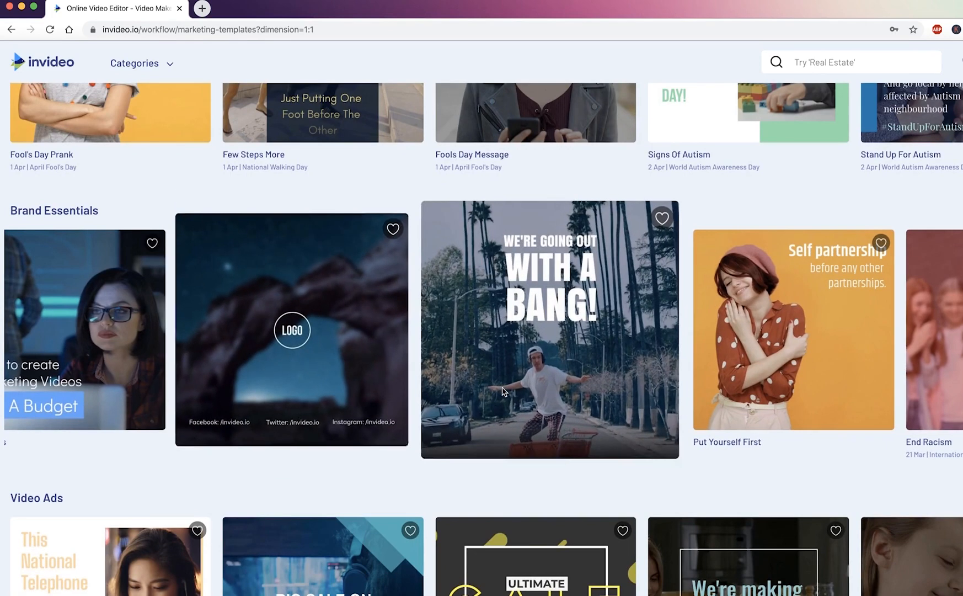
scroll(502, 391, down, 2)
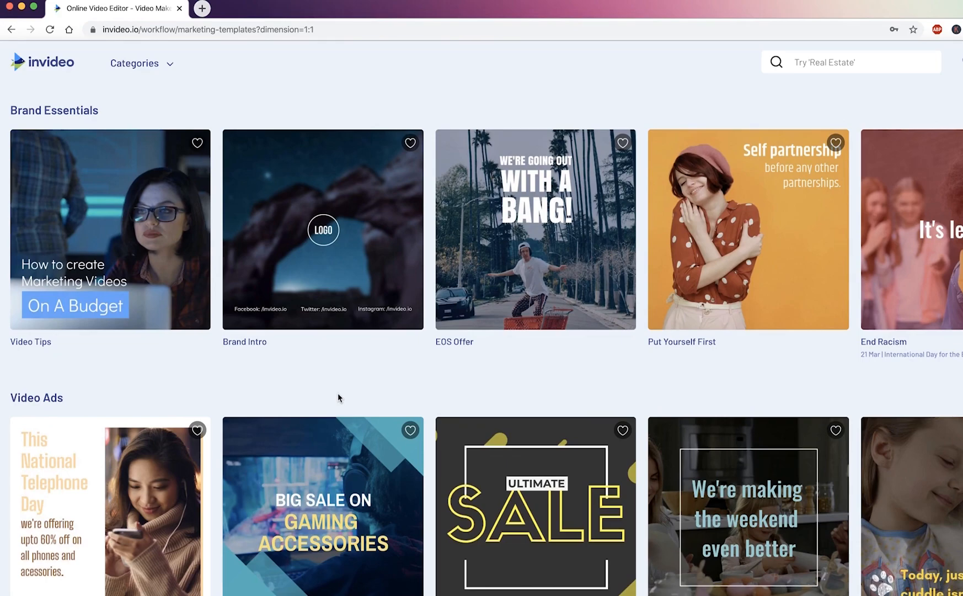
Open the most recent saved project from April 12, 2020 for editing and deselect the scene's media.
scroll(345, 386, up, 15)
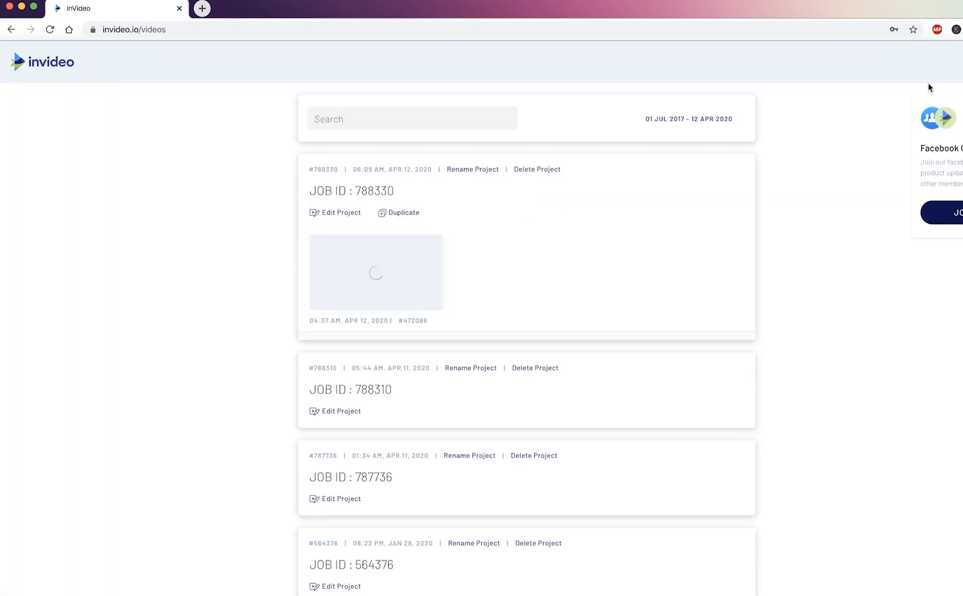
click(342, 215)
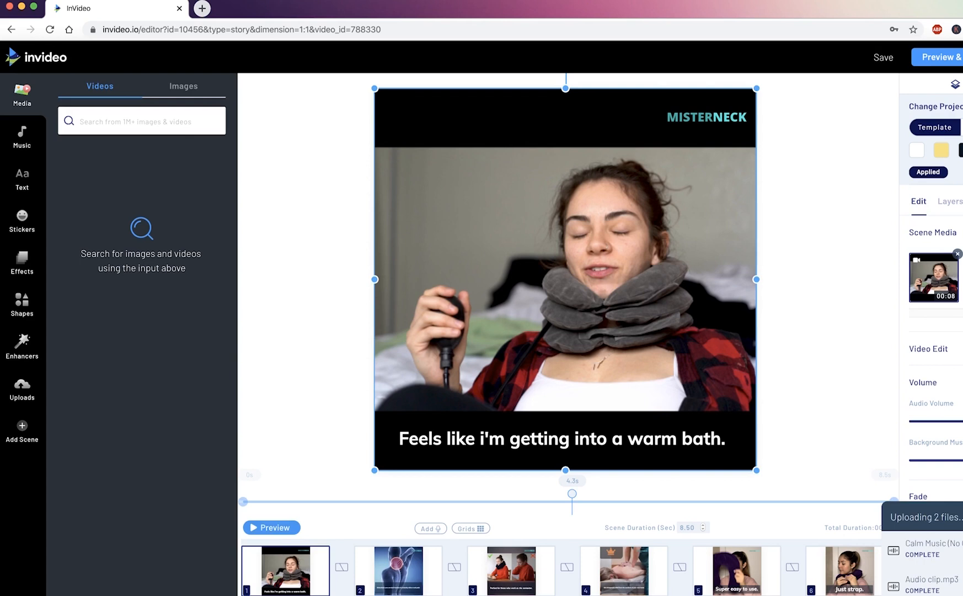
click(834, 395)
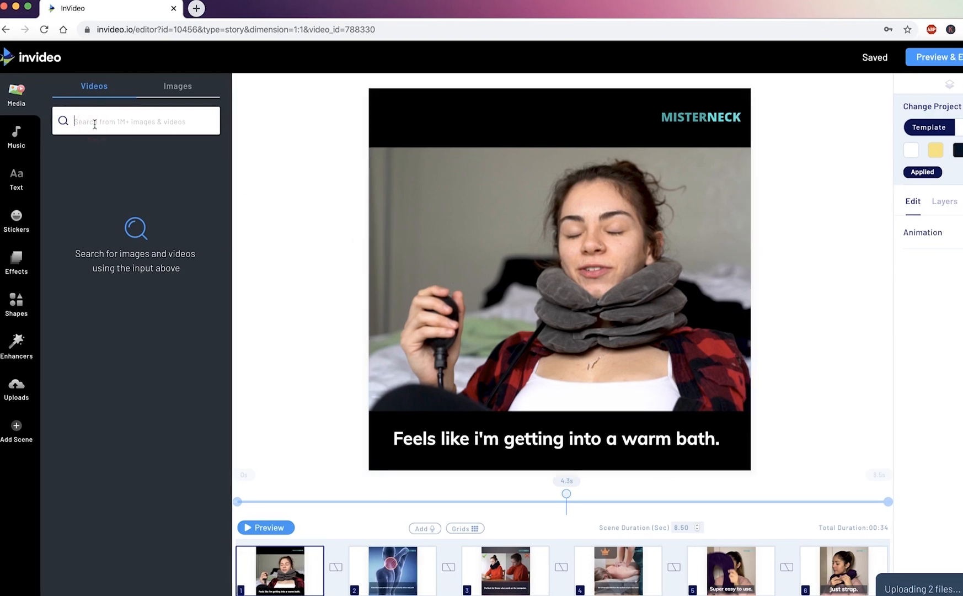
Search the stock videos for "neck animation", preview the blue X-ray skeleton clip and close the preview.
text(neck animation)
key(Return)
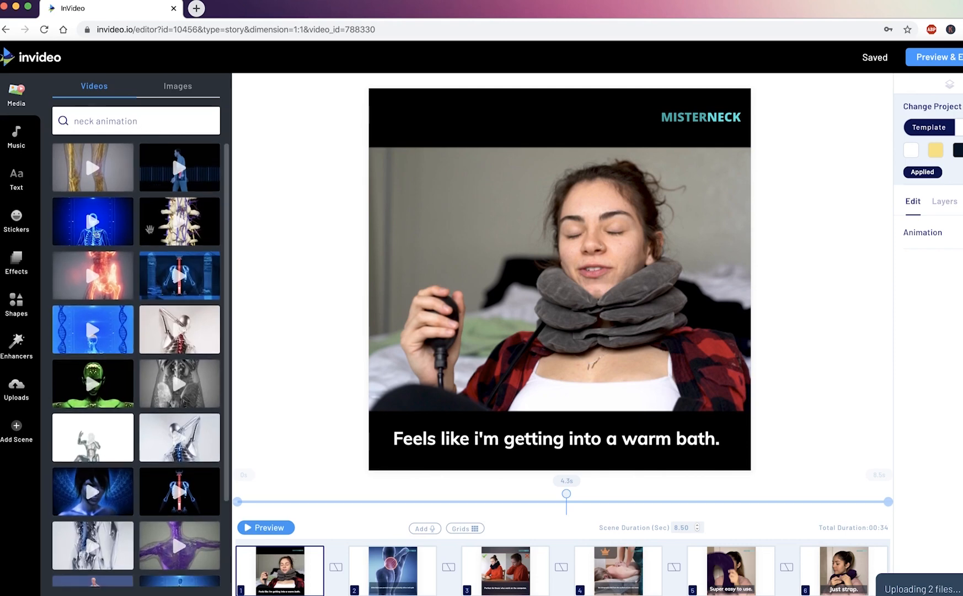
click(98, 230)
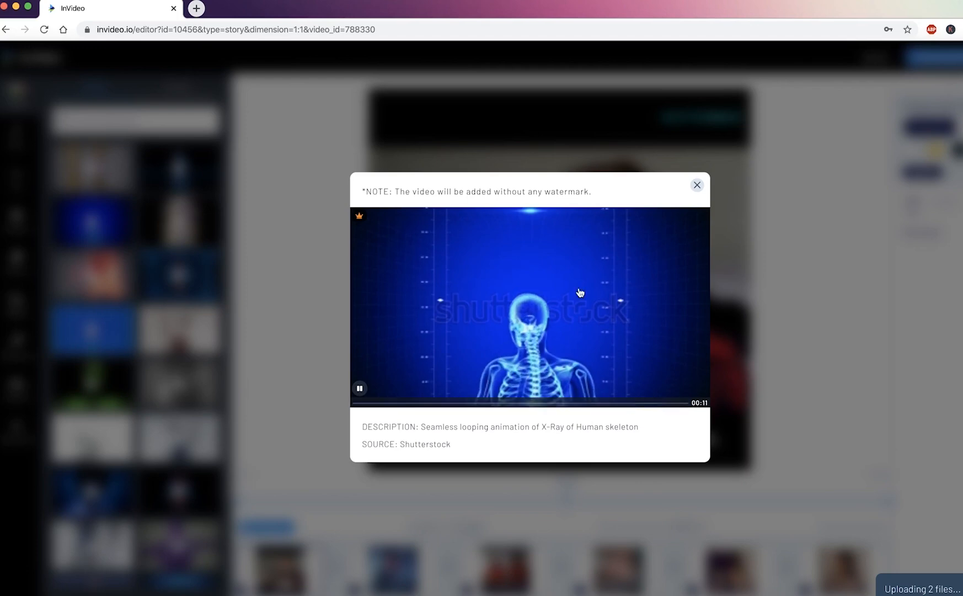
click(276, 277)
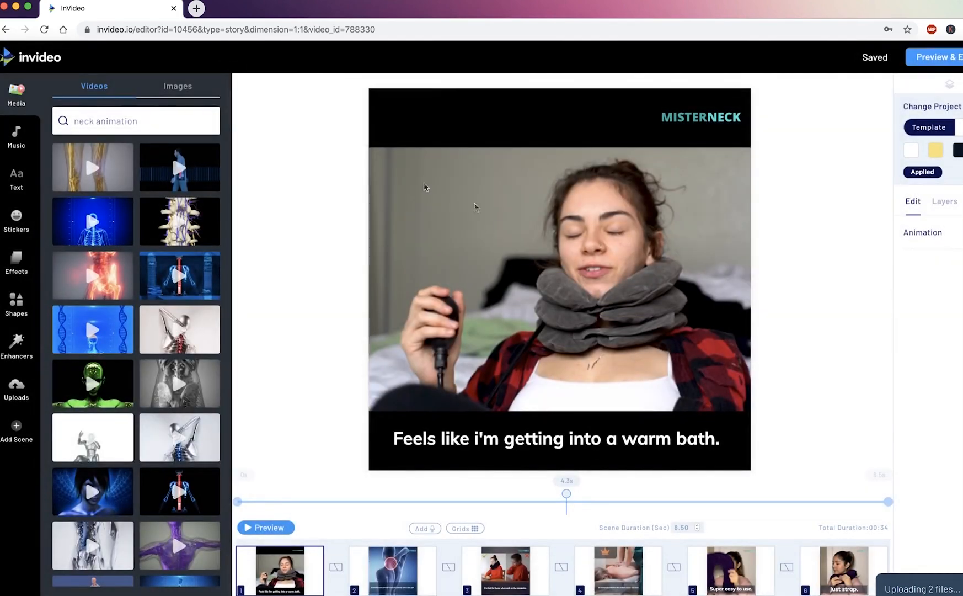
Search the stock images for "neck" and browse the results for pictures that suit the neck product ad.
click(172, 92)
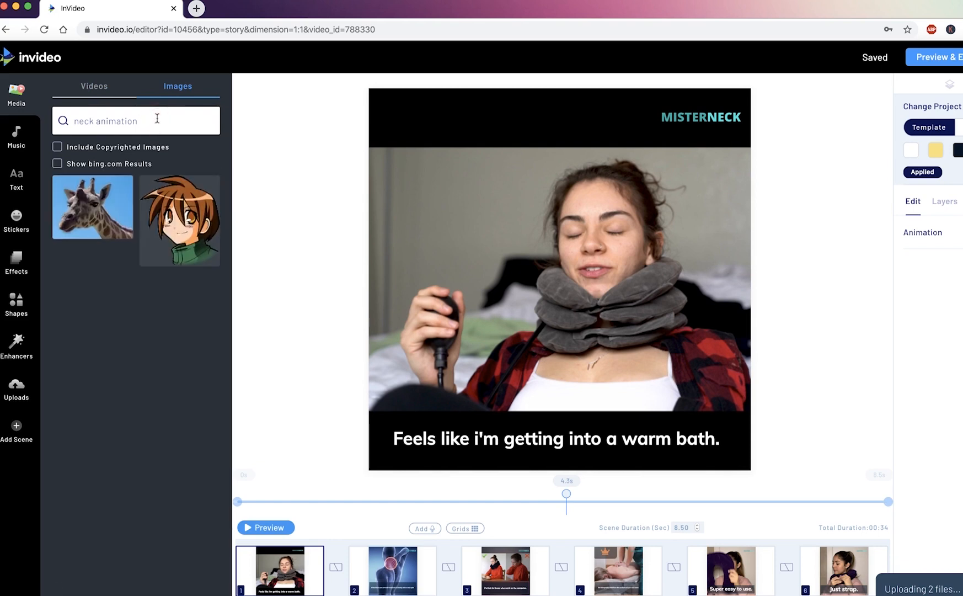
triple_click(139, 122)
text(neck)
key(Return)
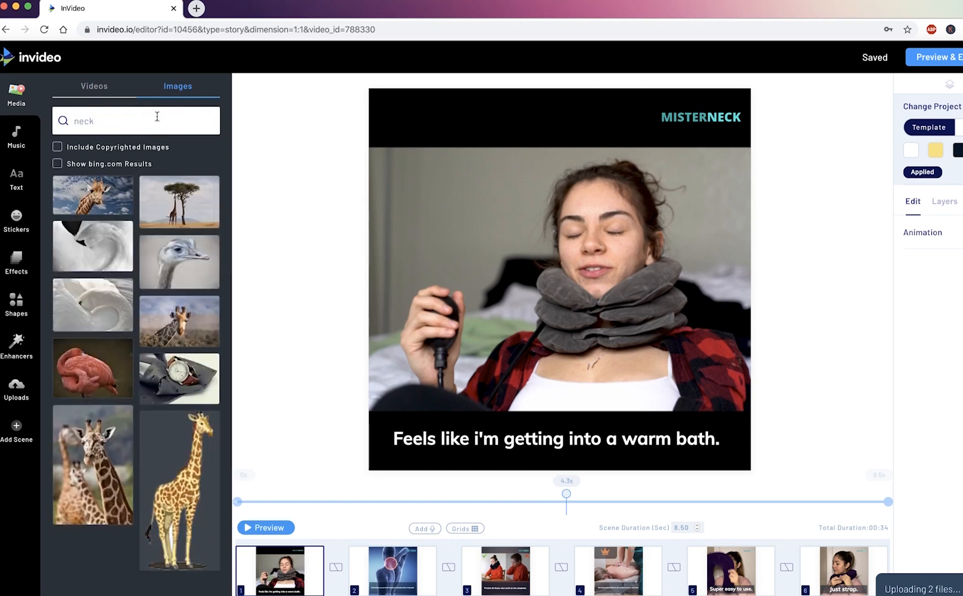
scroll(190, 245, down, 3)
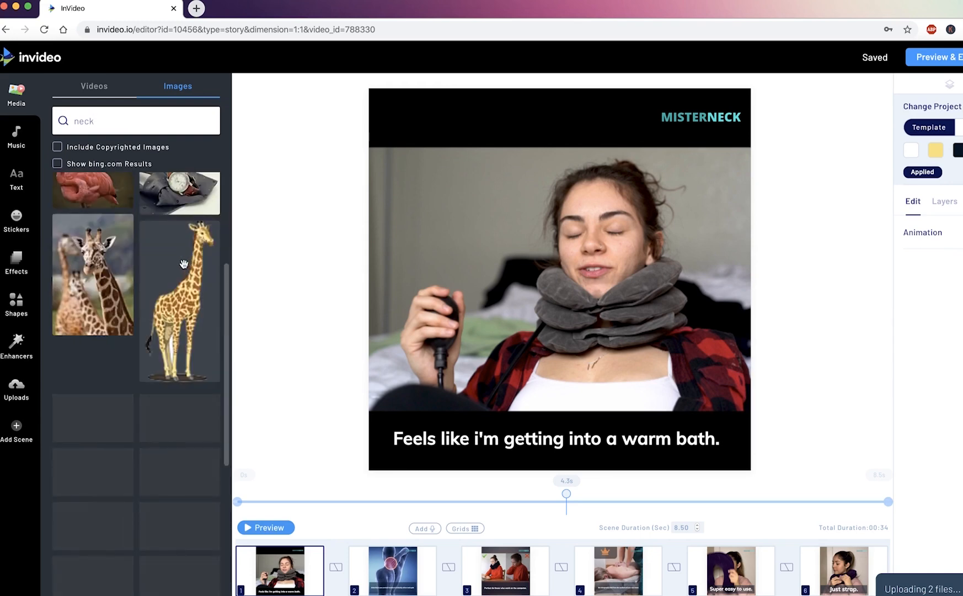
scroll(186, 284, down, 5)
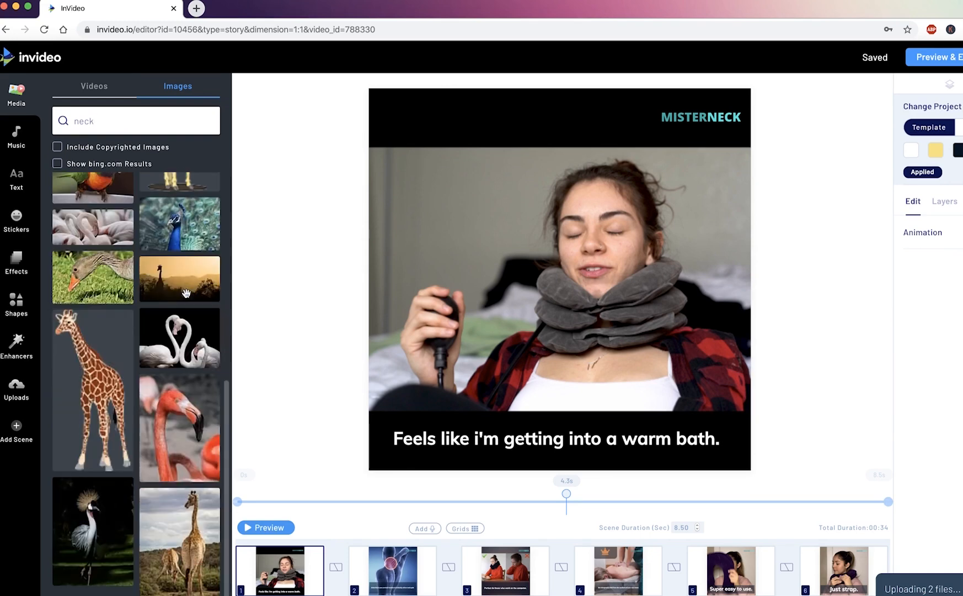
scroll(179, 309, down, 4)
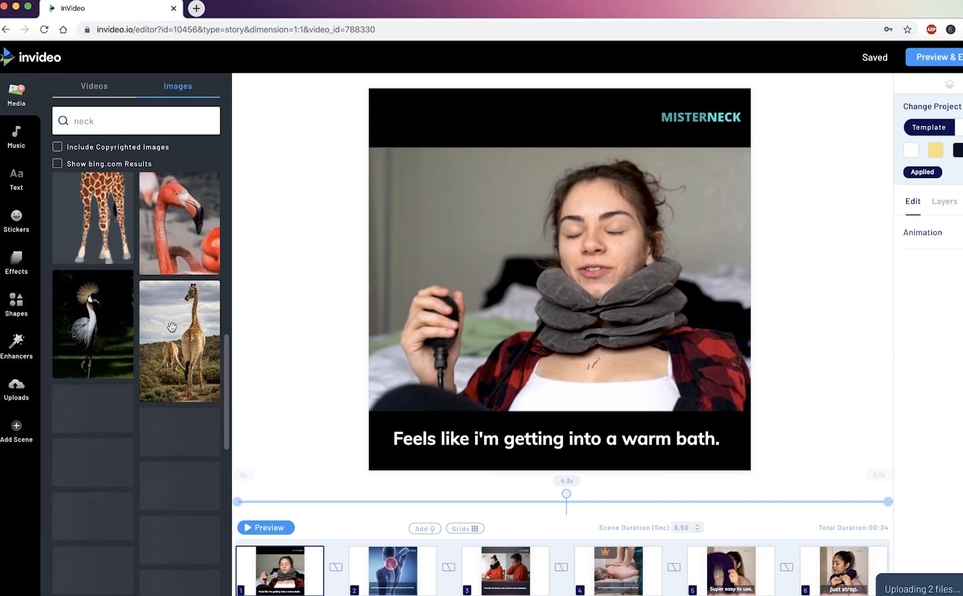
scroll(171, 327, down, 2)
scroll(207, 298, down, 3)
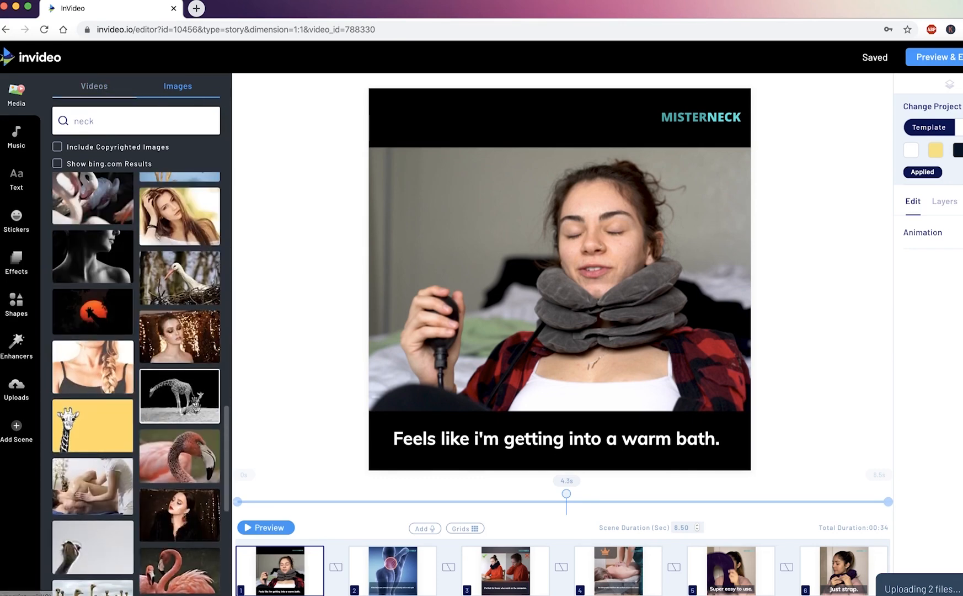
Browse the InVideo music collection by category, switching it to Bright and finally to Dark.
click(19, 150)
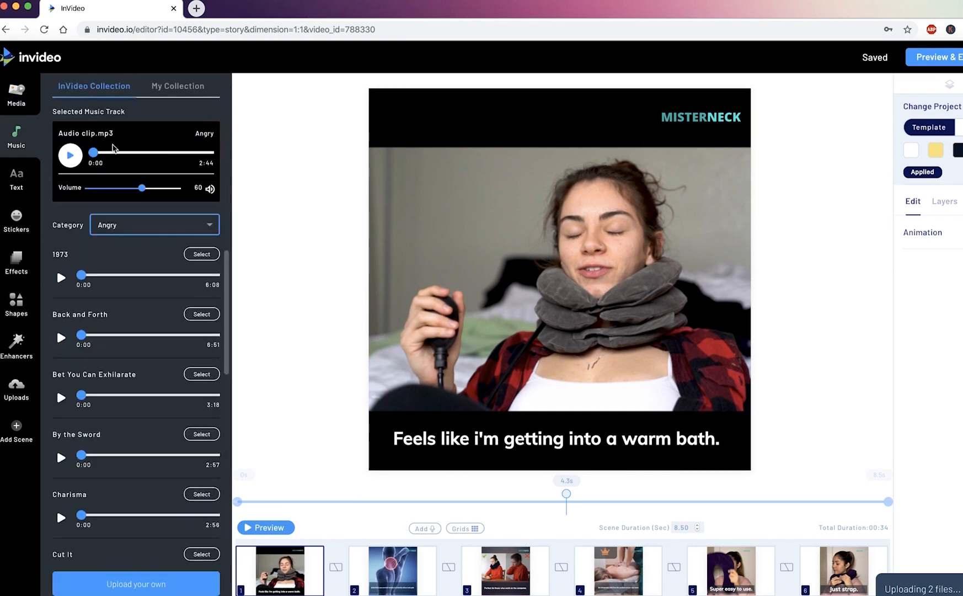
click(149, 230)
click(142, 274)
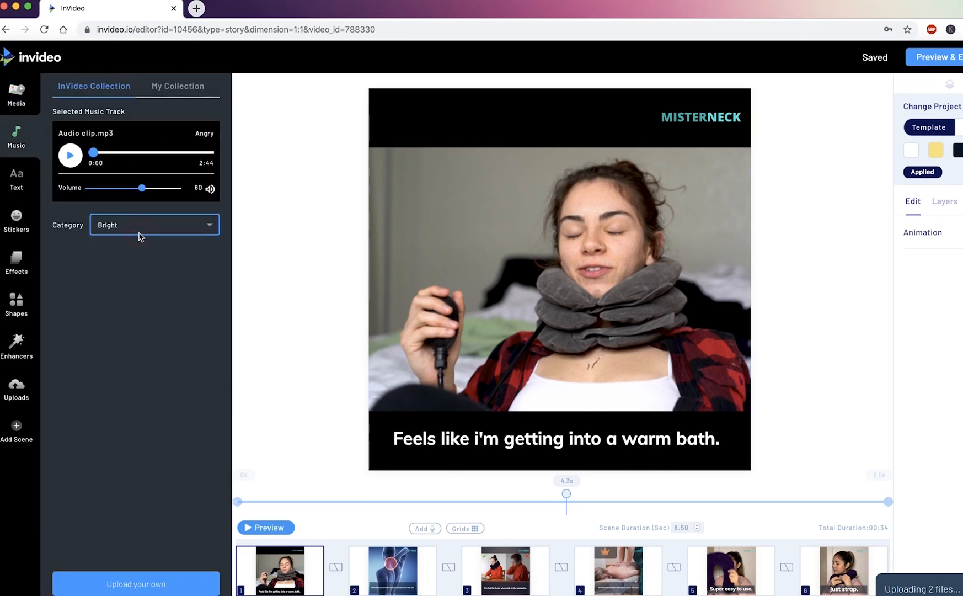
click(139, 237)
click(133, 285)
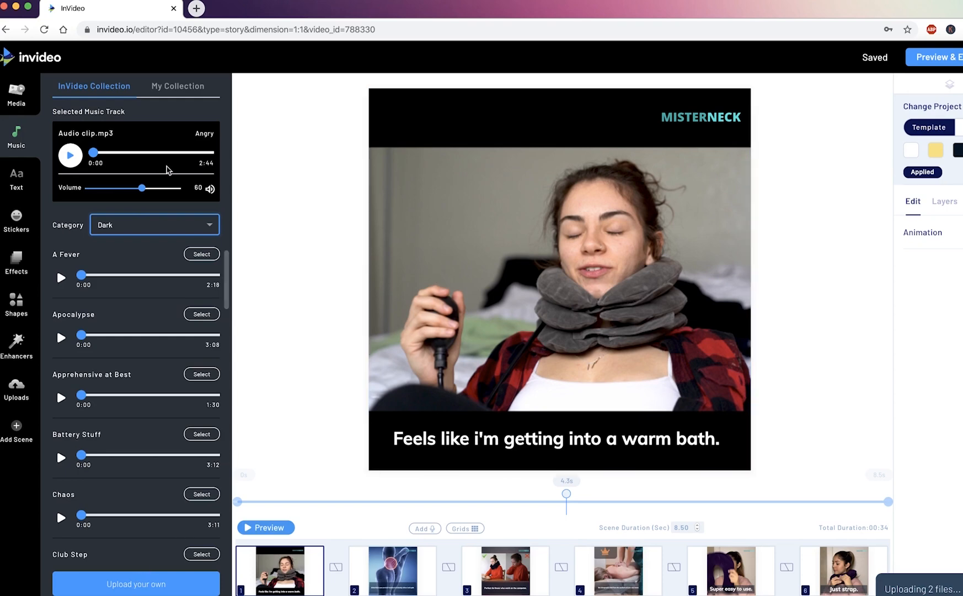
Look through the Dark music tracks and examine the Classic ready-made text boxes.
scroll(137, 309, down, 8)
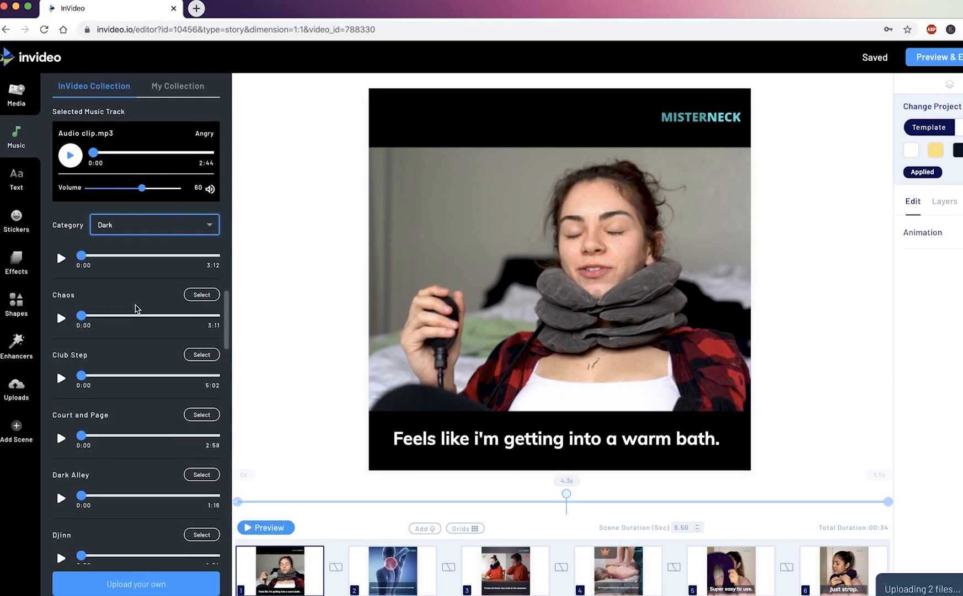
scroll(137, 311, down, 2)
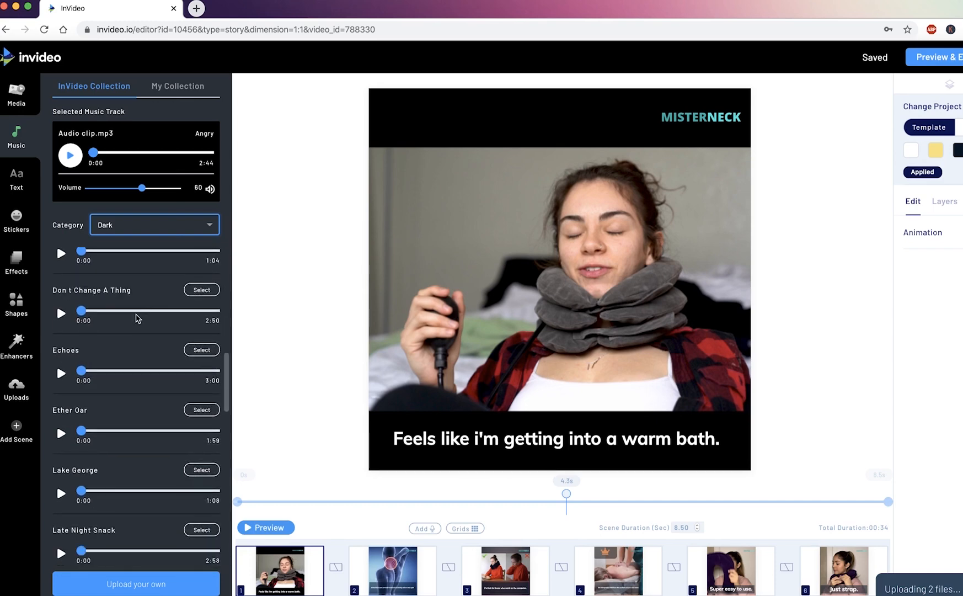
click(26, 185)
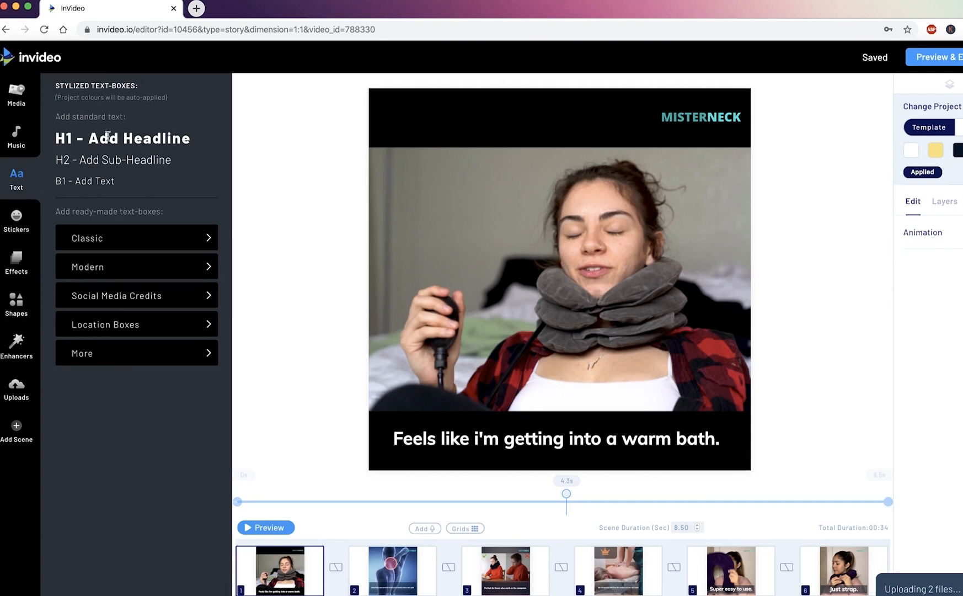
click(115, 235)
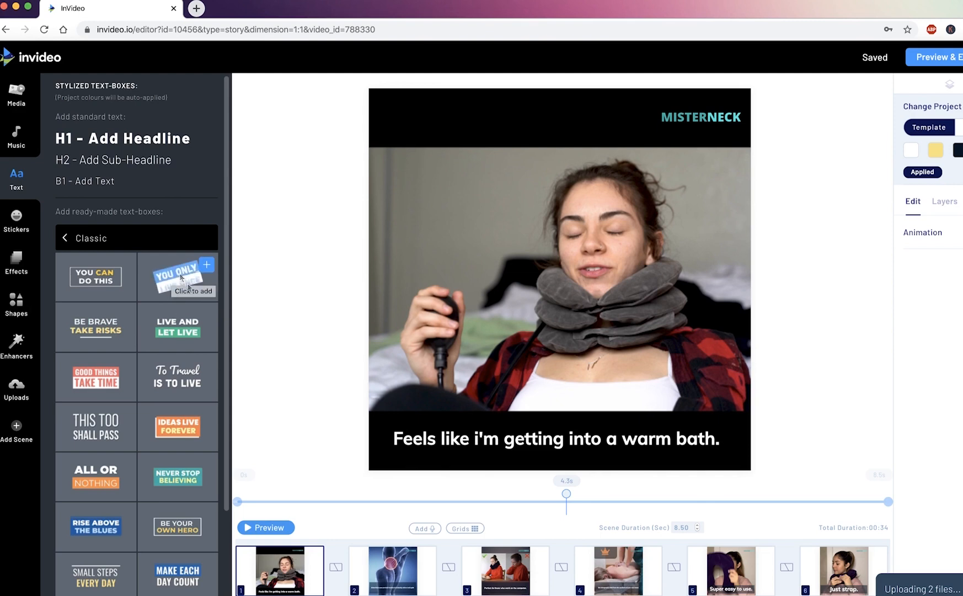
click(63, 241)
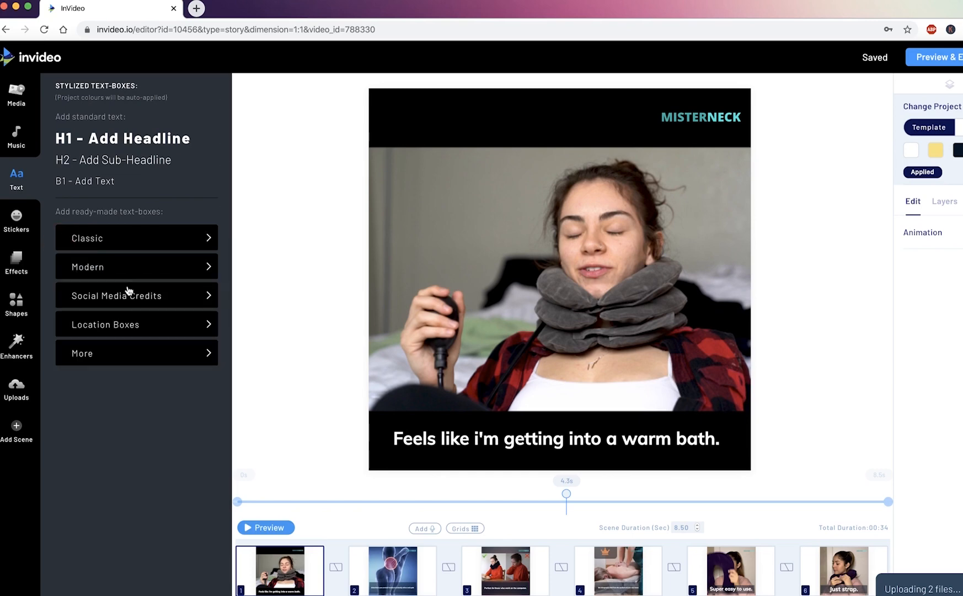
Browse the sticker categories, look at the Emojis collection and return to the category list.
click(26, 214)
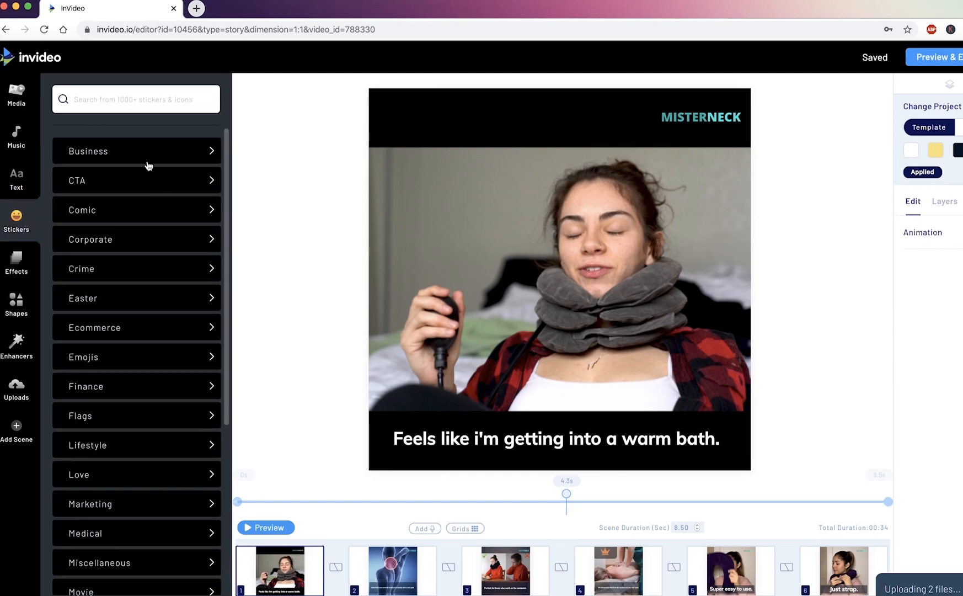
scroll(156, 316, down, 5)
scroll(153, 316, up, 5)
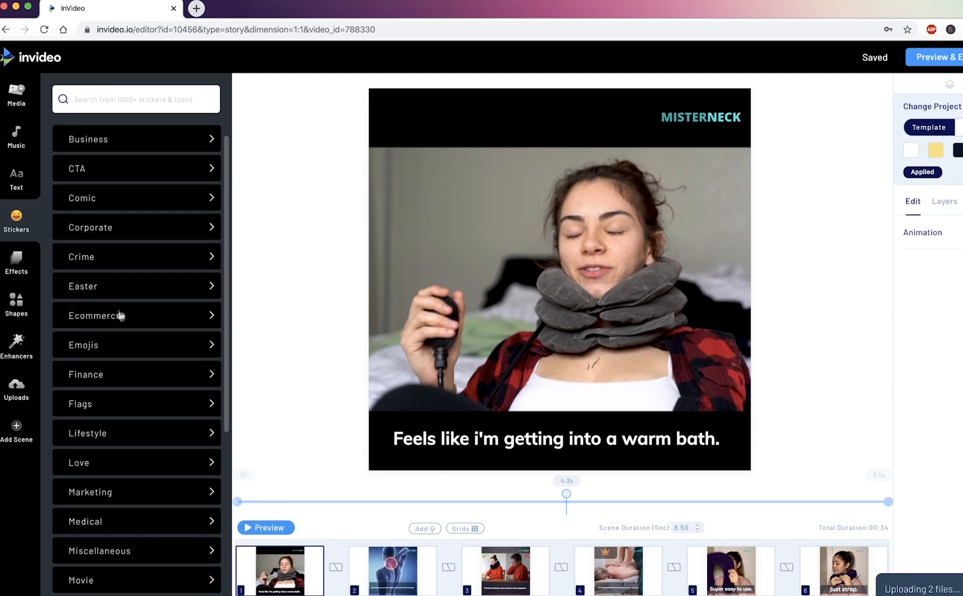
click(128, 356)
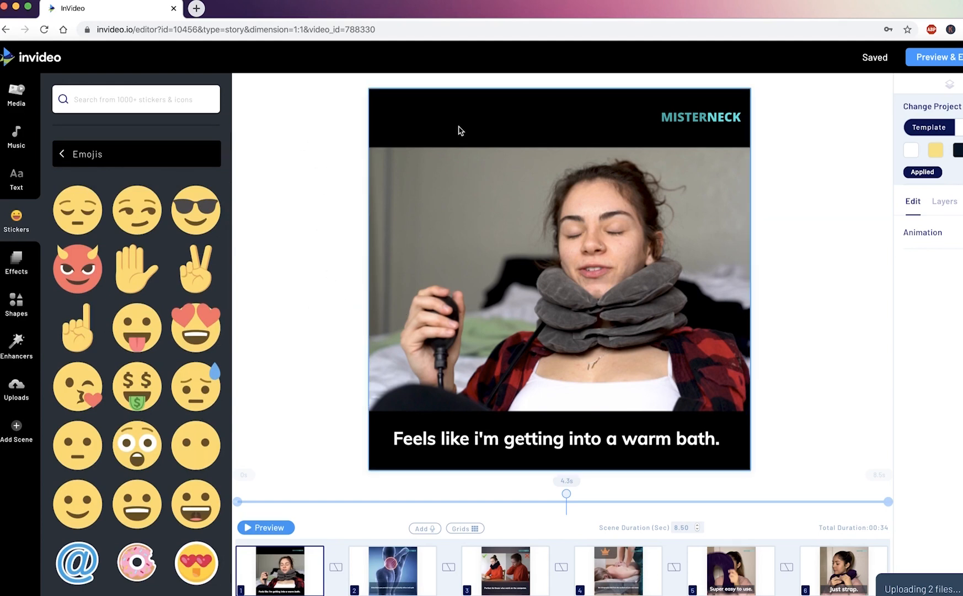
click(66, 154)
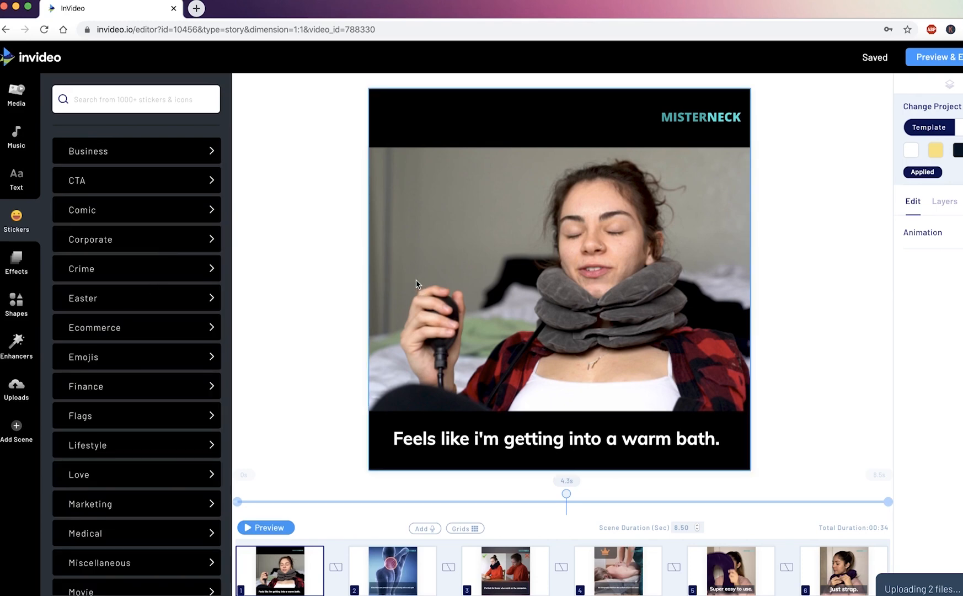
Look through the CTA stickers and return to the sticker category list.
click(100, 188)
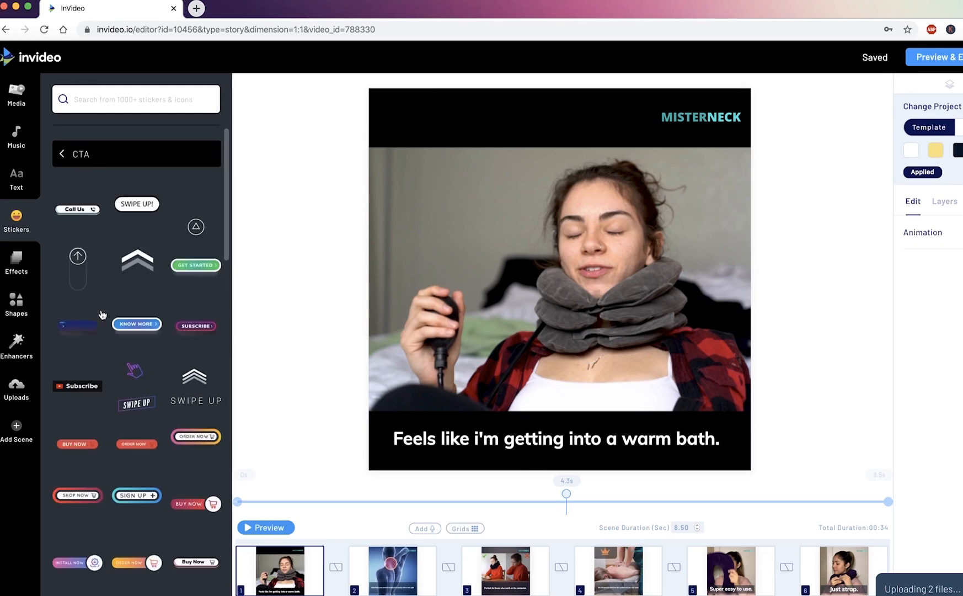
scroll(102, 315, down, 5)
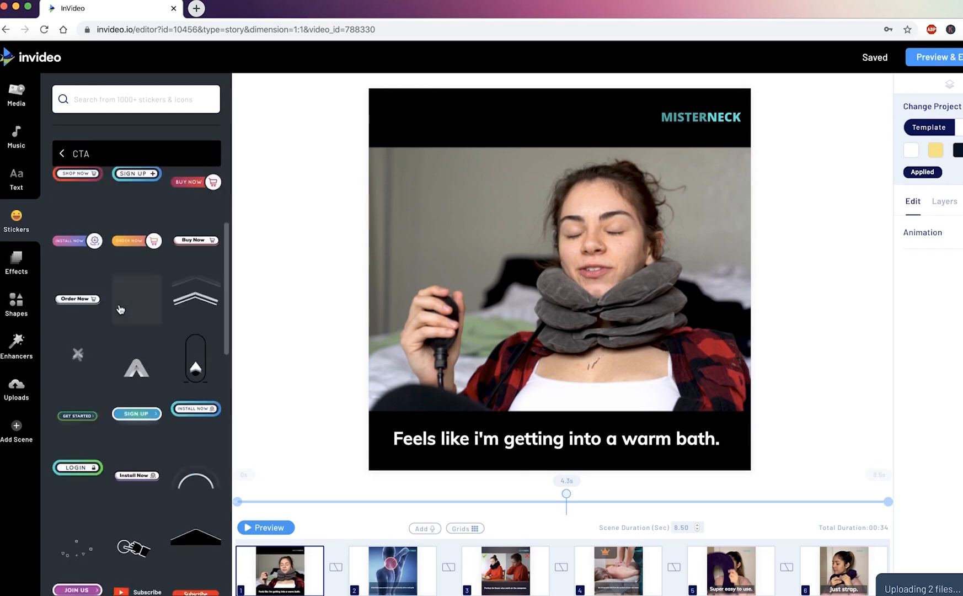
scroll(120, 309, up, 5)
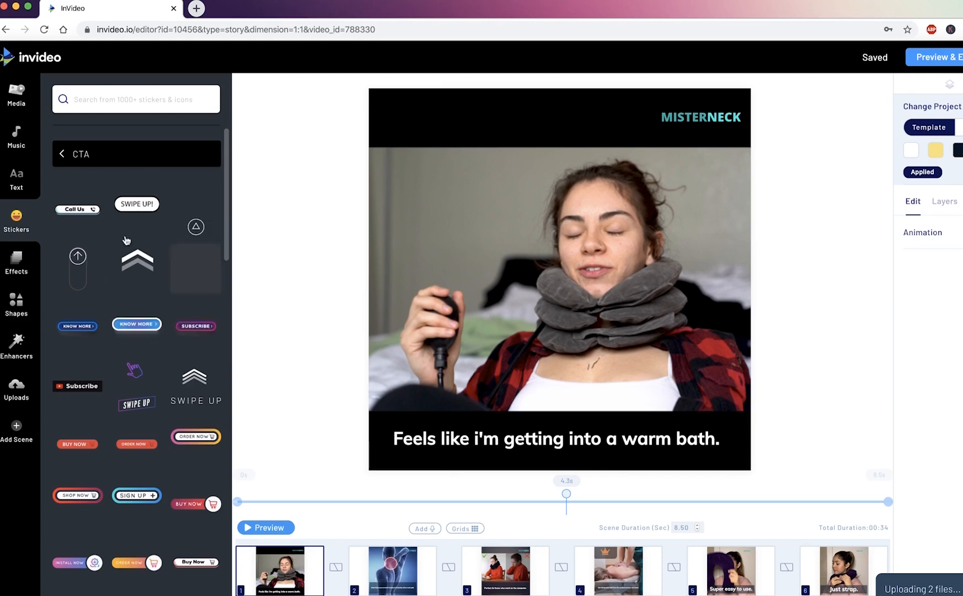
click(64, 160)
Browse the effects collection, looking at the Hearts and Retro effects, and return to the category list.
click(32, 262)
click(134, 220)
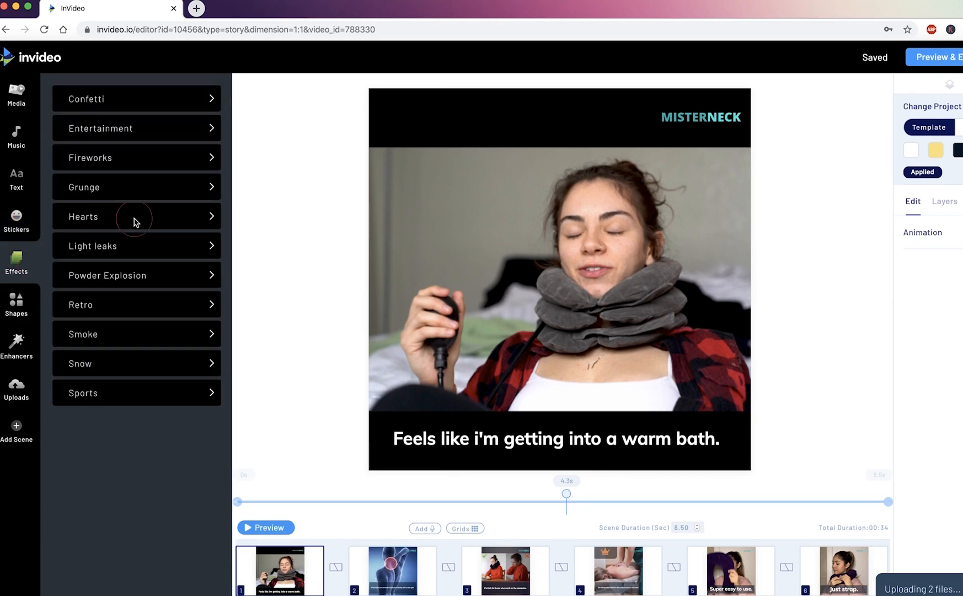
click(71, 106)
click(111, 299)
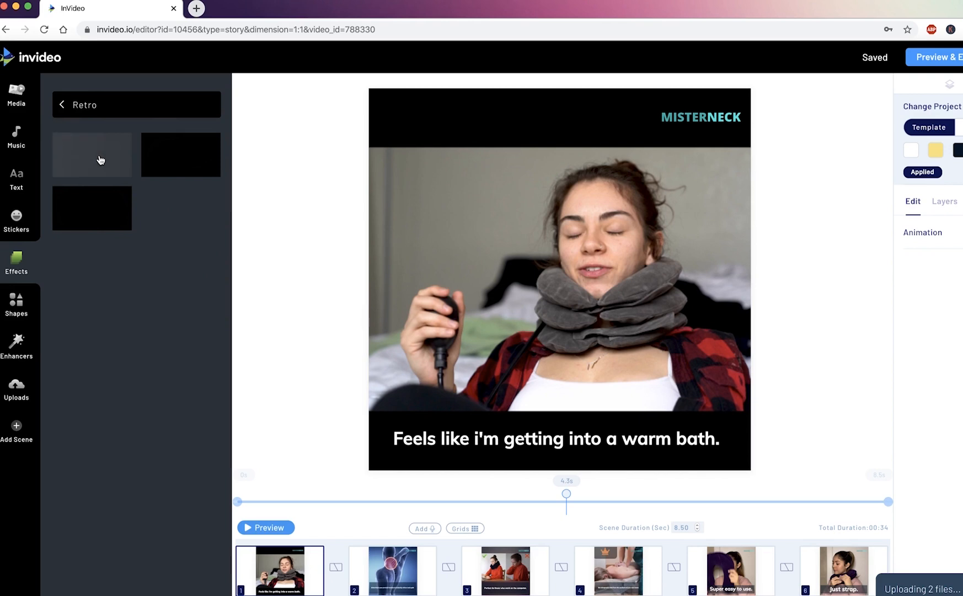
click(71, 112)
Look through the Outline shapes and return to the list of shape categories.
click(16, 302)
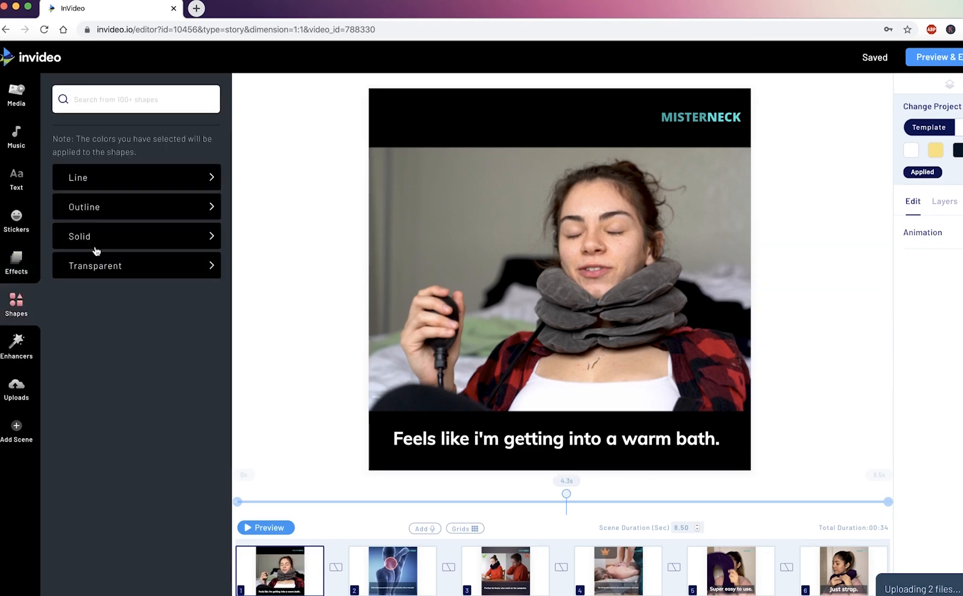
click(108, 209)
scroll(185, 320, down, 5)
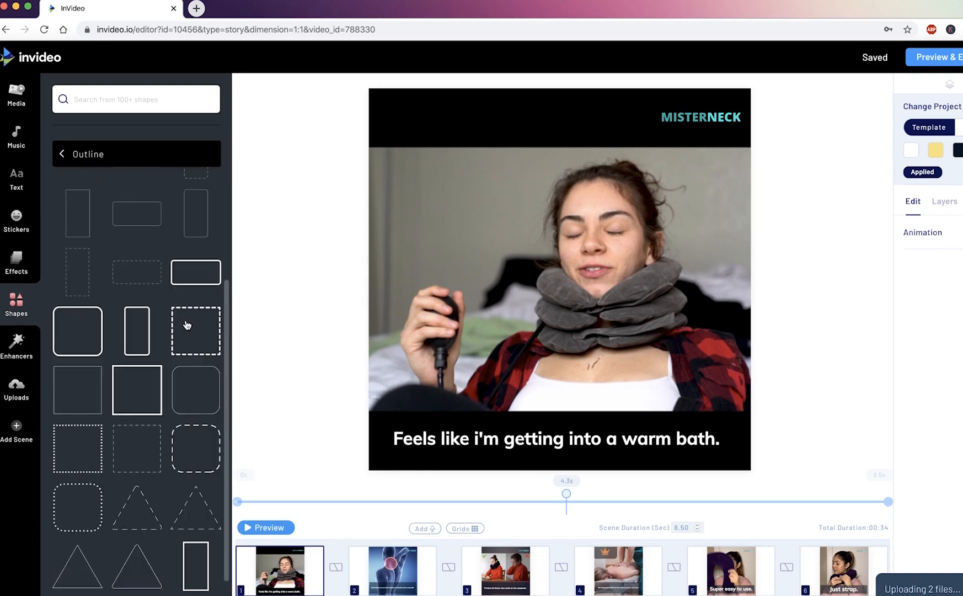
scroll(186, 326, up, 5)
click(59, 154)
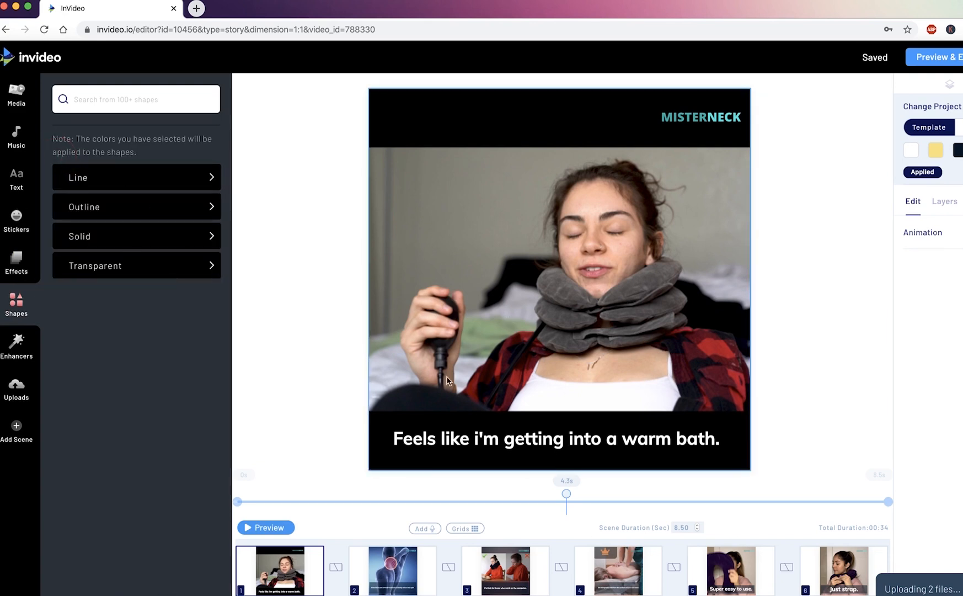
click(167, 338)
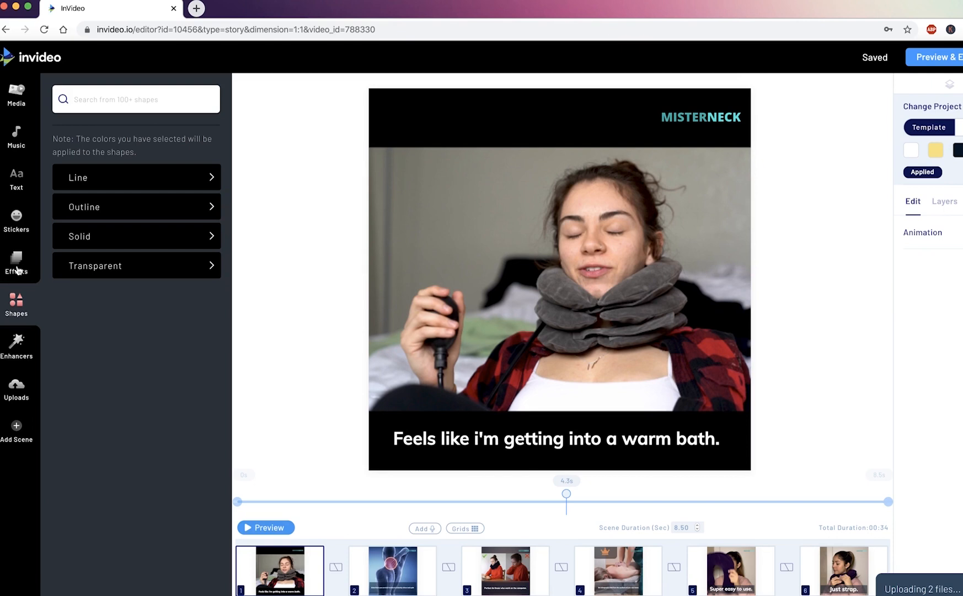
Look at the Twitter / Instagram post enhancer and return to the list of enhancers.
click(33, 349)
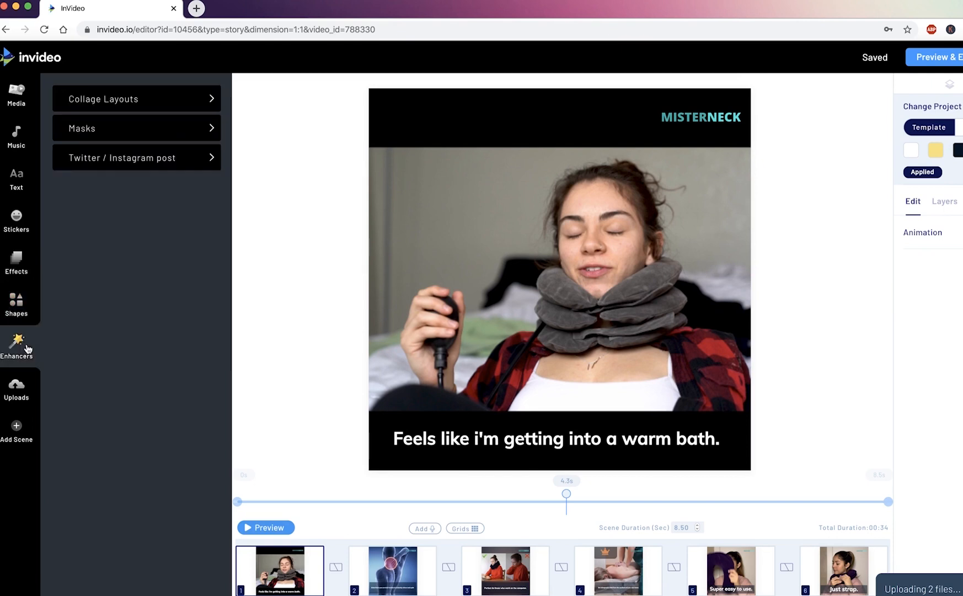
click(126, 170)
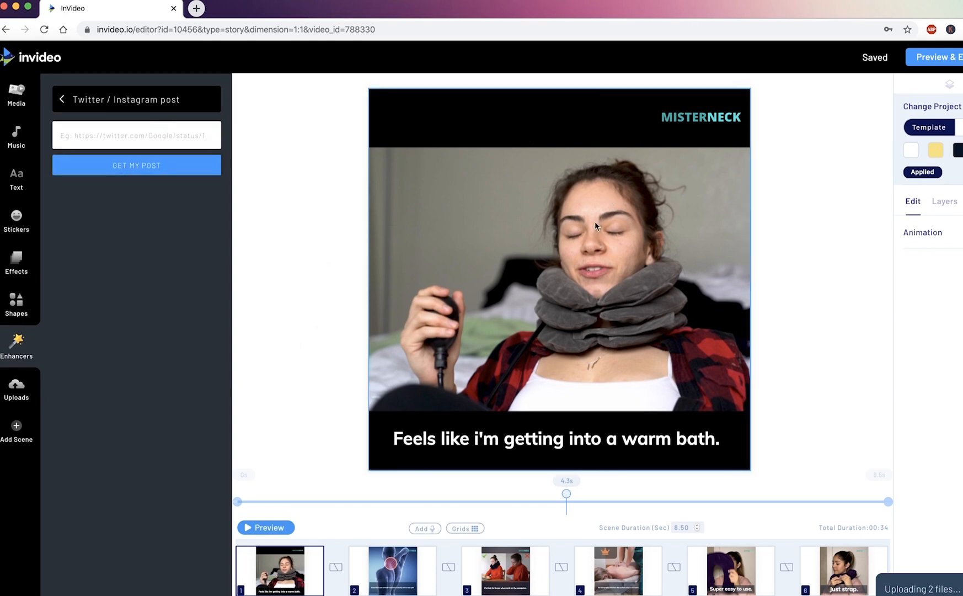
click(59, 100)
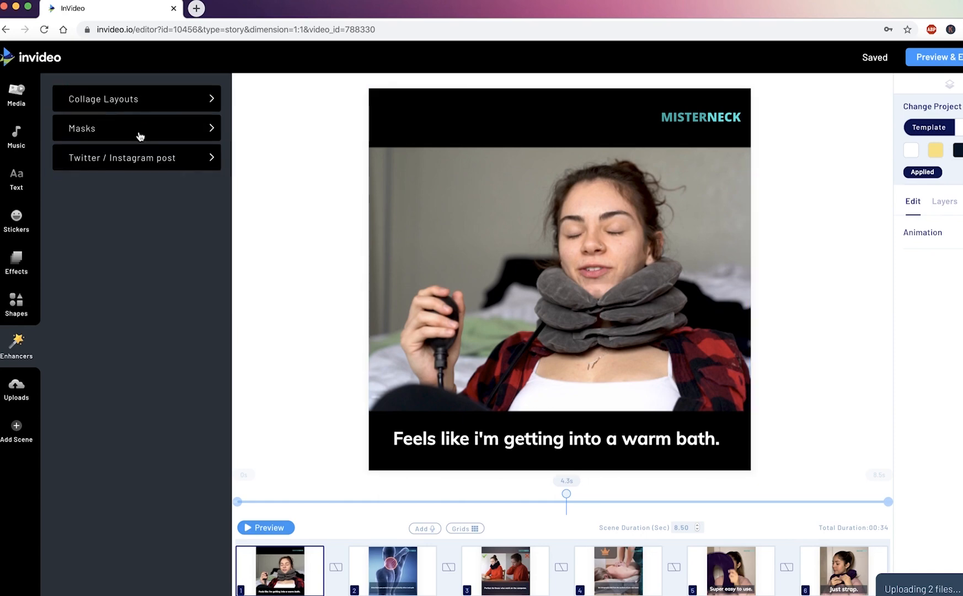
Look through the Masks and the Collage Layouts enhancers, ending back at the list of enhancers.
click(137, 131)
scroll(121, 314, down, 3)
scroll(121, 313, down, 4)
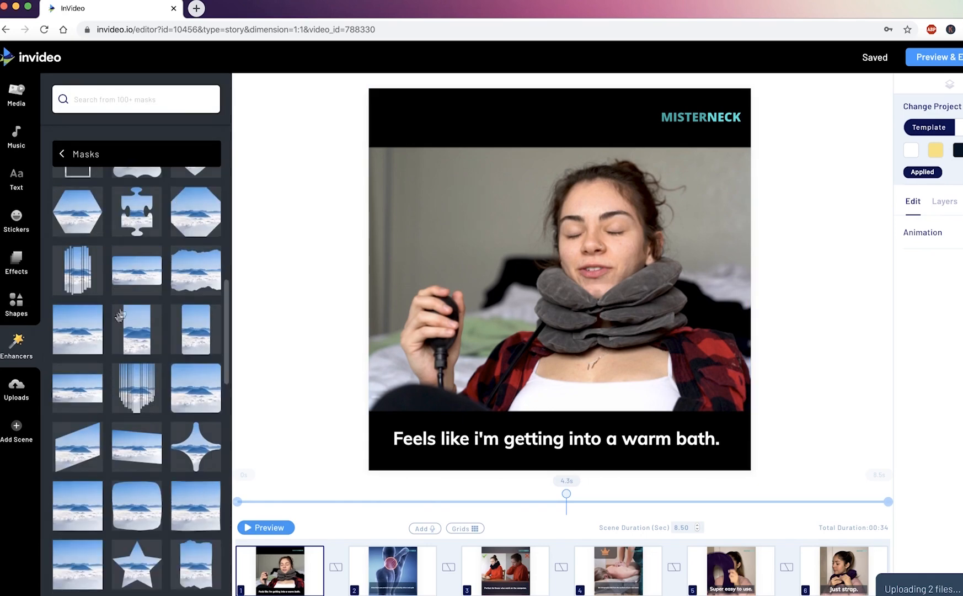
click(71, 160)
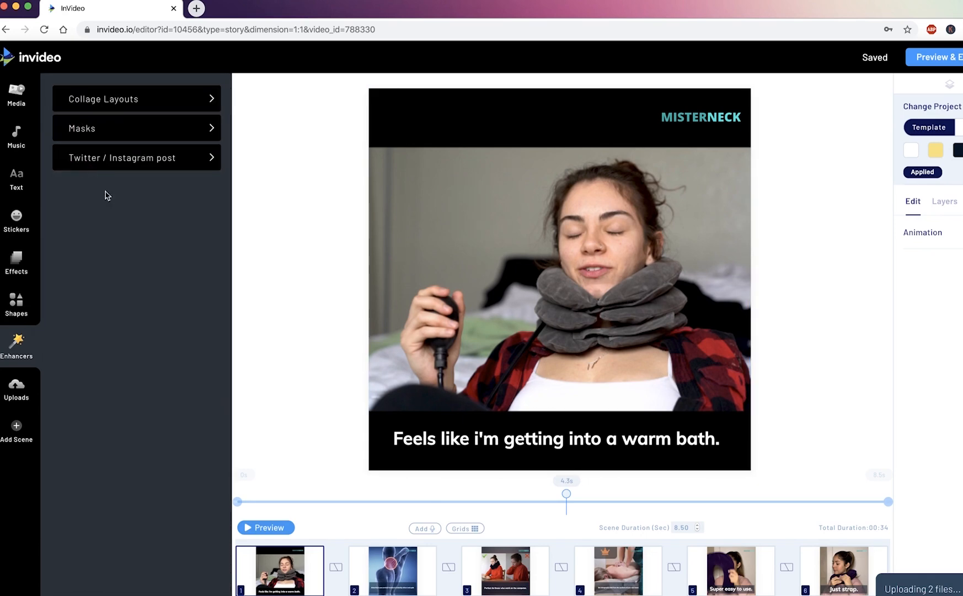
click(131, 111)
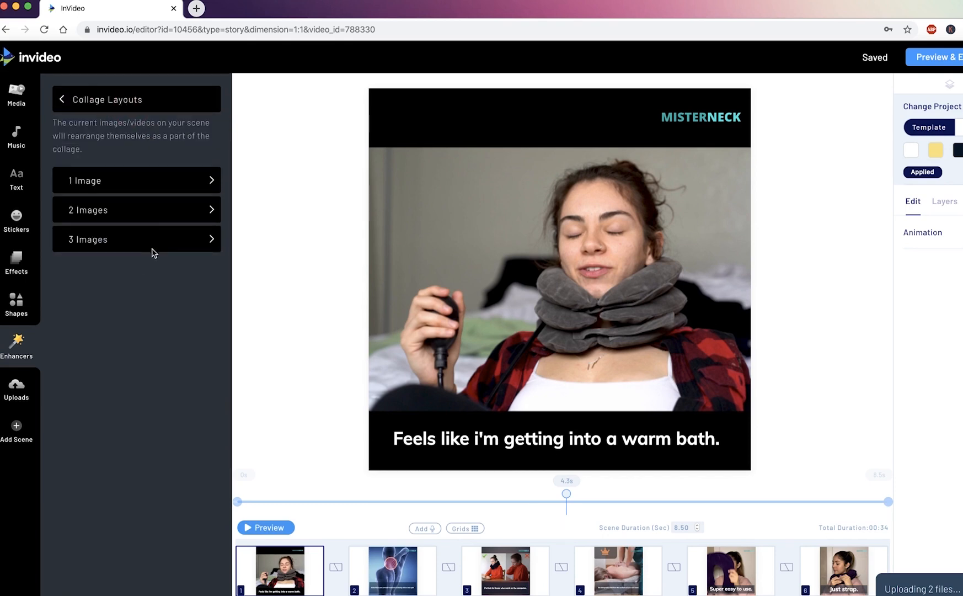
click(61, 99)
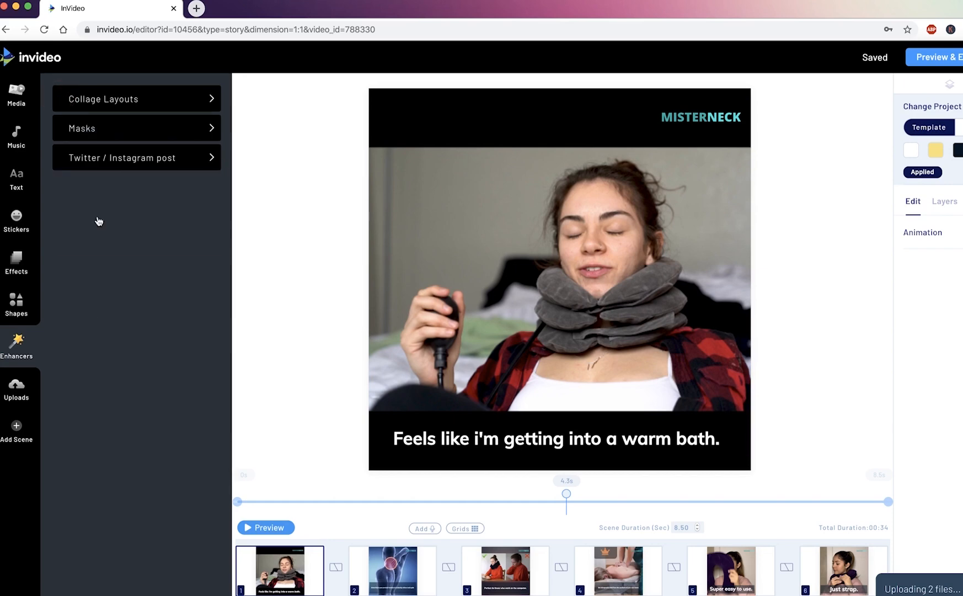
Examine the uploaded product clips, images, audio and logo available for the MisterNeck project.
click(22, 393)
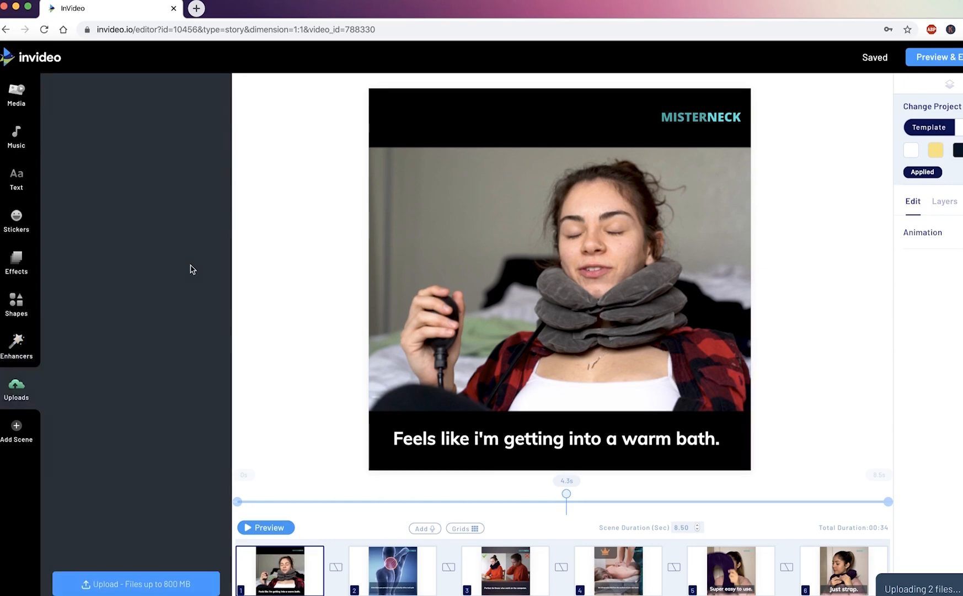
scroll(126, 356, down, 10)
scroll(149, 409, up, 10)
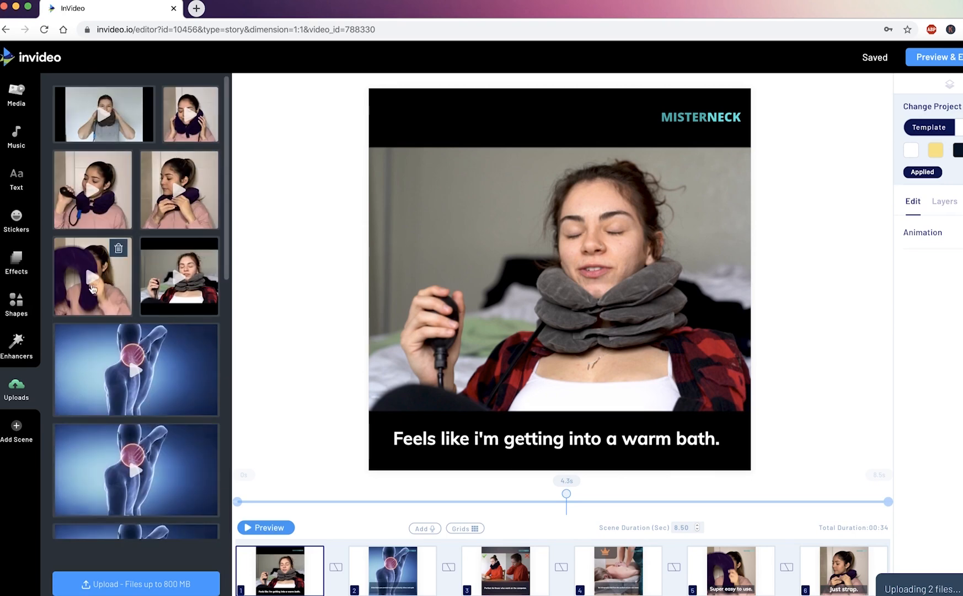
scroll(138, 364, down, 1)
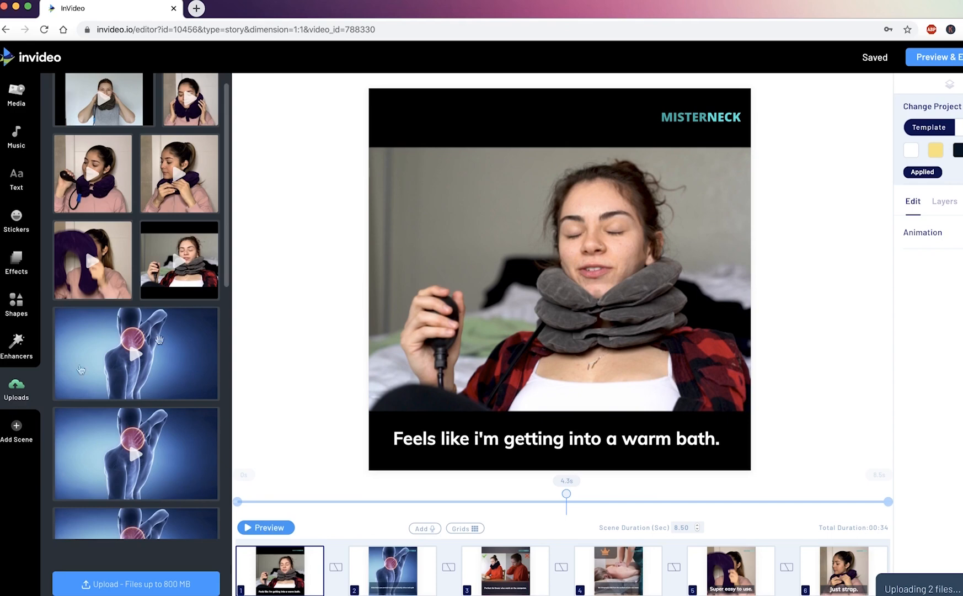
scroll(171, 336, up, 1)
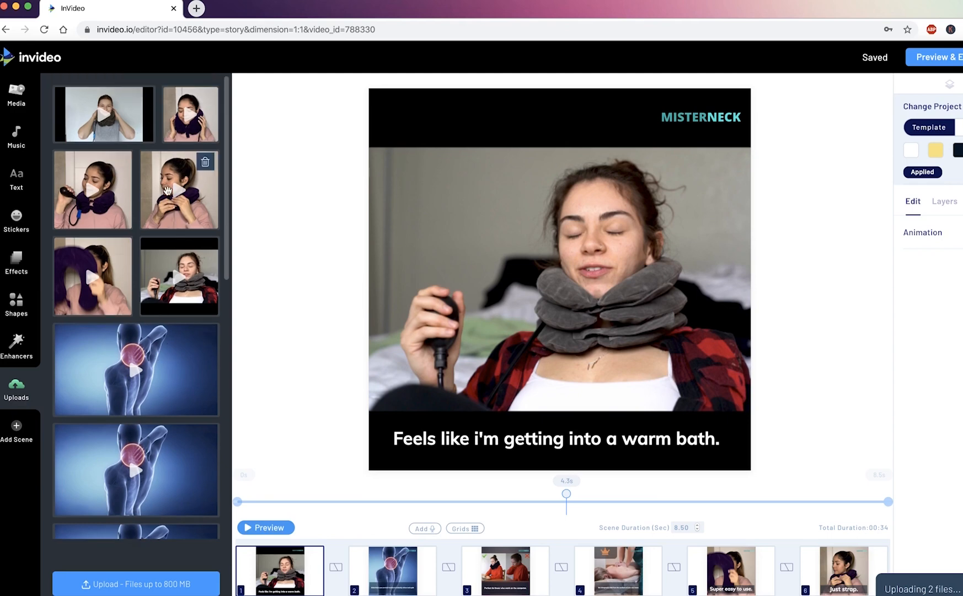
scroll(149, 267, down, 10)
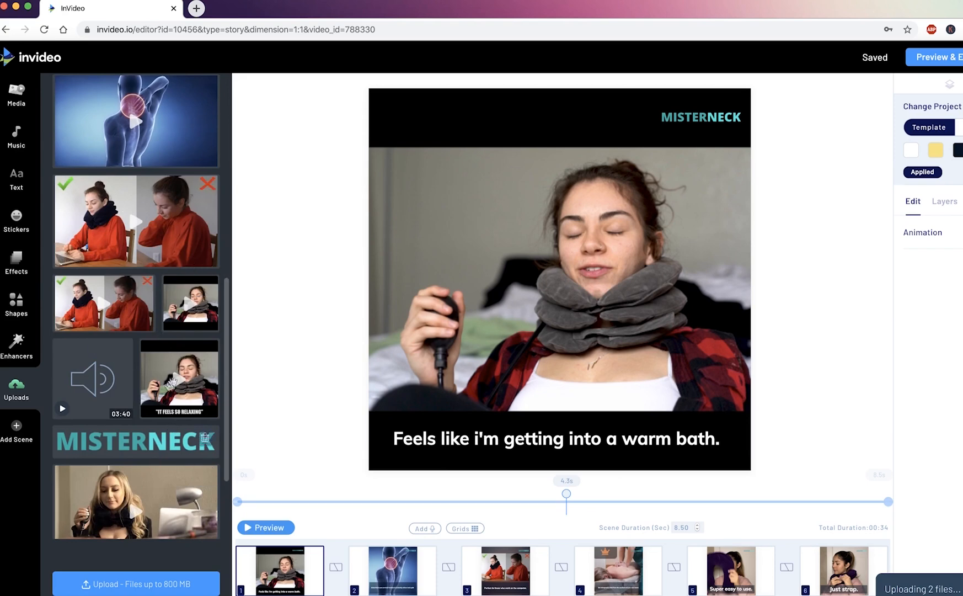
scroll(169, 430, down, 3)
scroll(158, 293, up, 10)
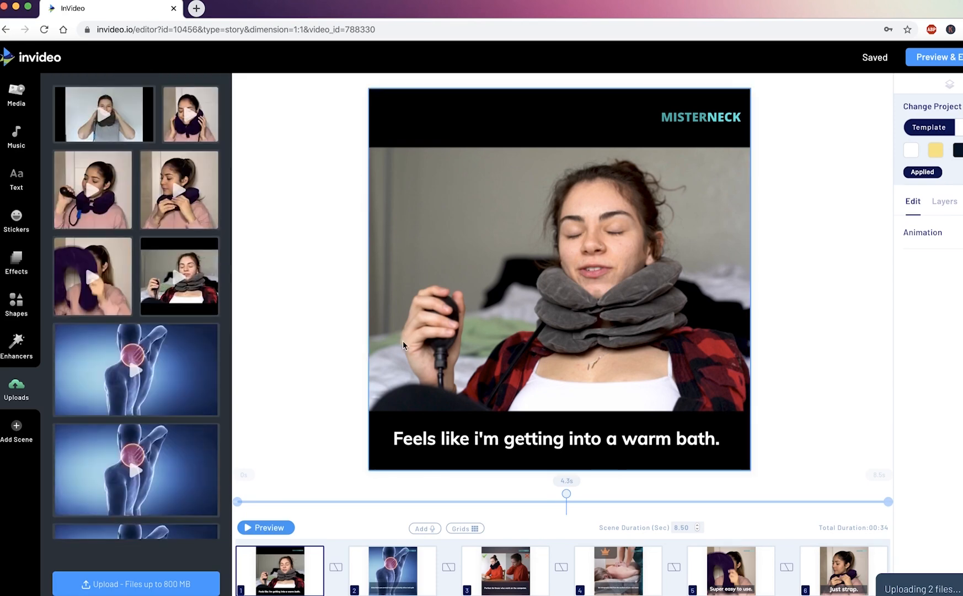
Select scene 1's main video, review its editing settings and try to resize it from its upper corner.
click(446, 251)
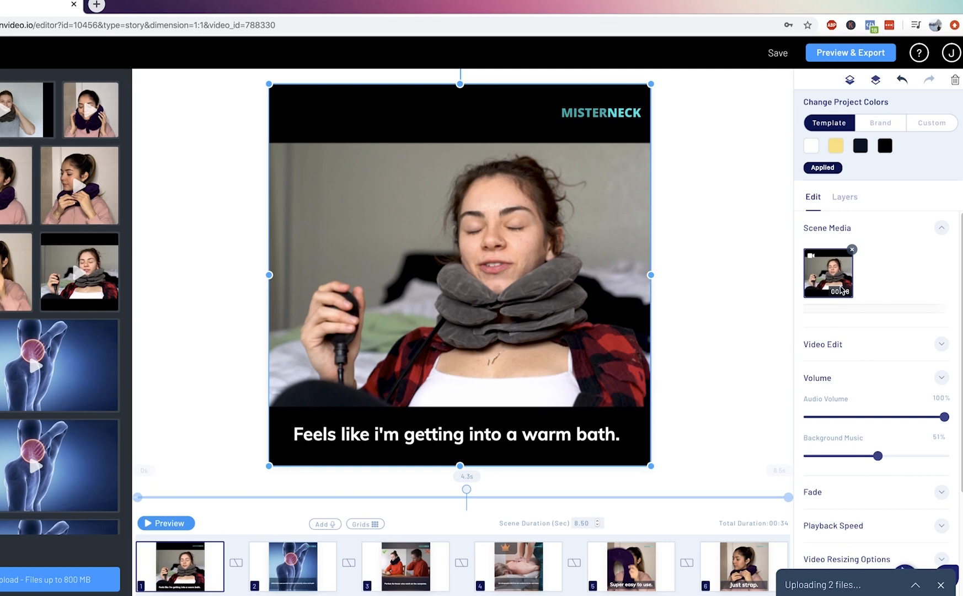
scroll(841, 291, down, 2)
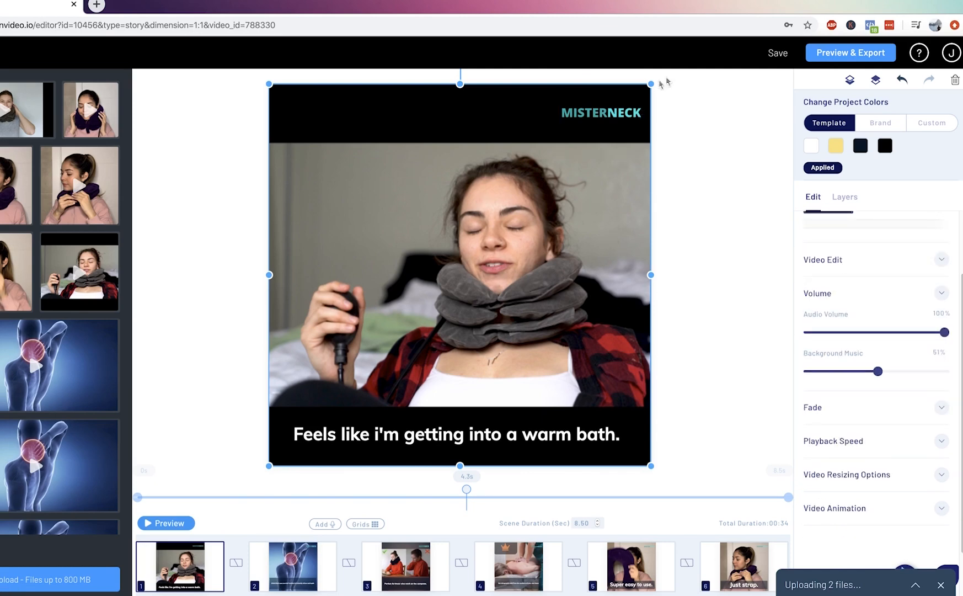
drag(652, 84, 684, 116)
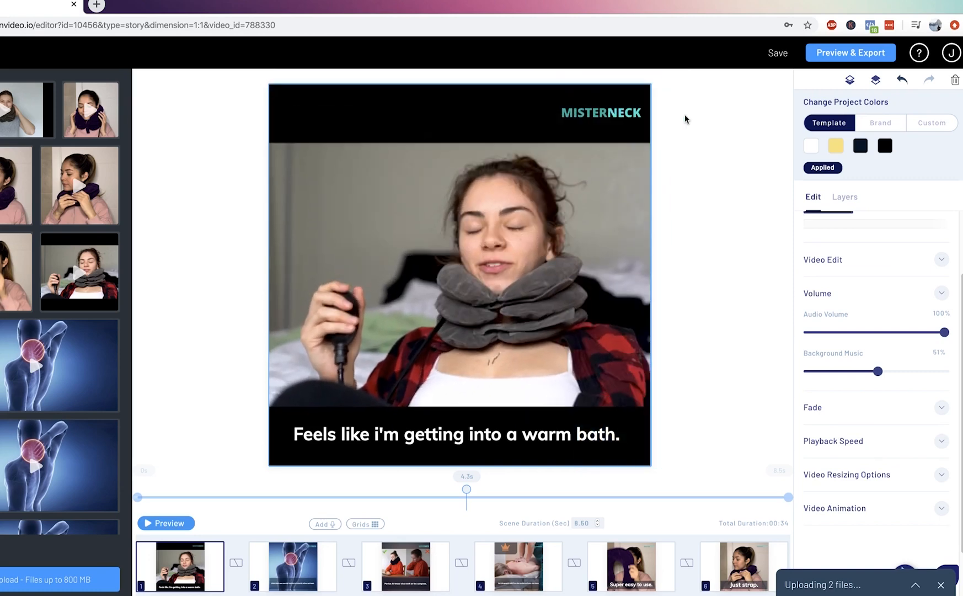
Try another video resizing option on scene 1's clip and set it back to Crop To Screen.
click(864, 475)
scroll(860, 452, down, 3)
click(850, 398)
click(858, 413)
click(848, 393)
click(851, 461)
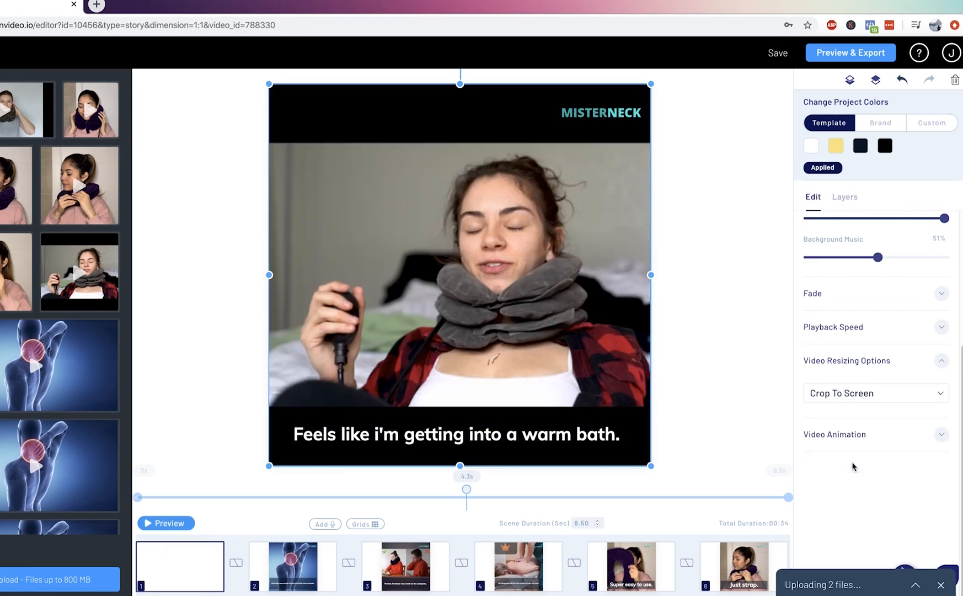
Set the video resizing option of scene 1's clip to Stretch To Screen.
click(842, 397)
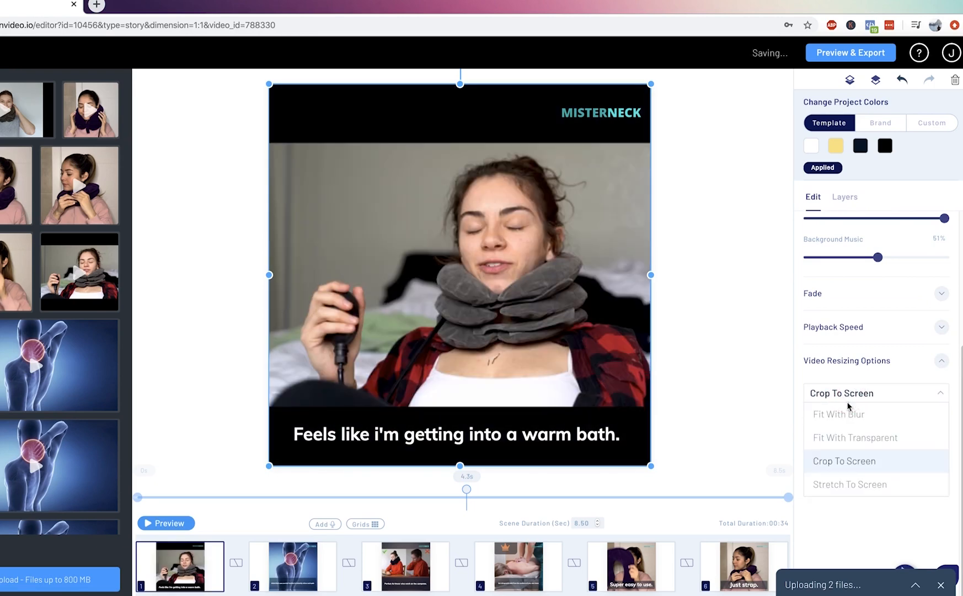
click(853, 487)
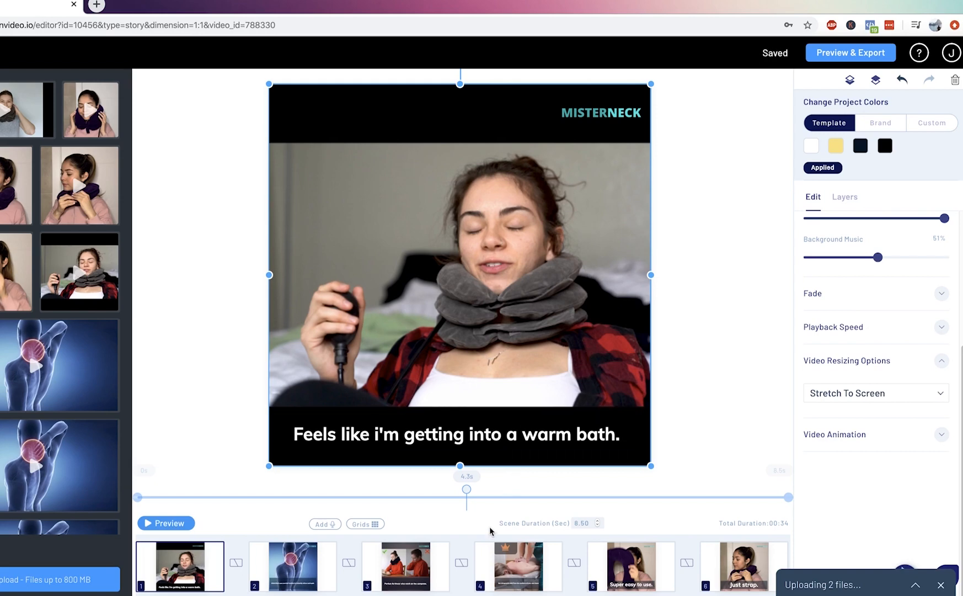
Try Fit With Transparent, Crop To Screen and Stretch To Screen on scene 3's clip, and set it back to Fit With Blur.
mouse_move(430, 563)
click(406, 574)
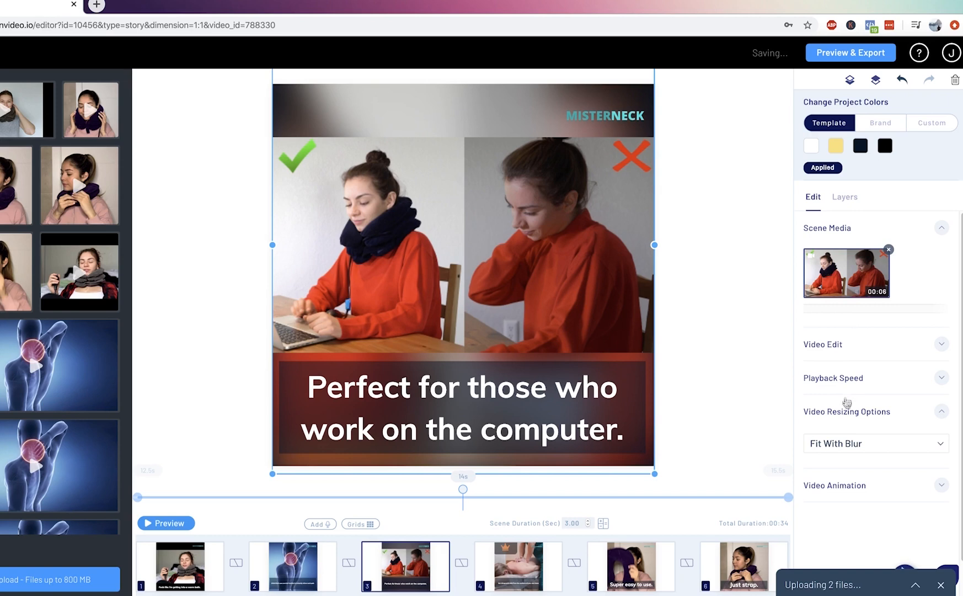
click(847, 436)
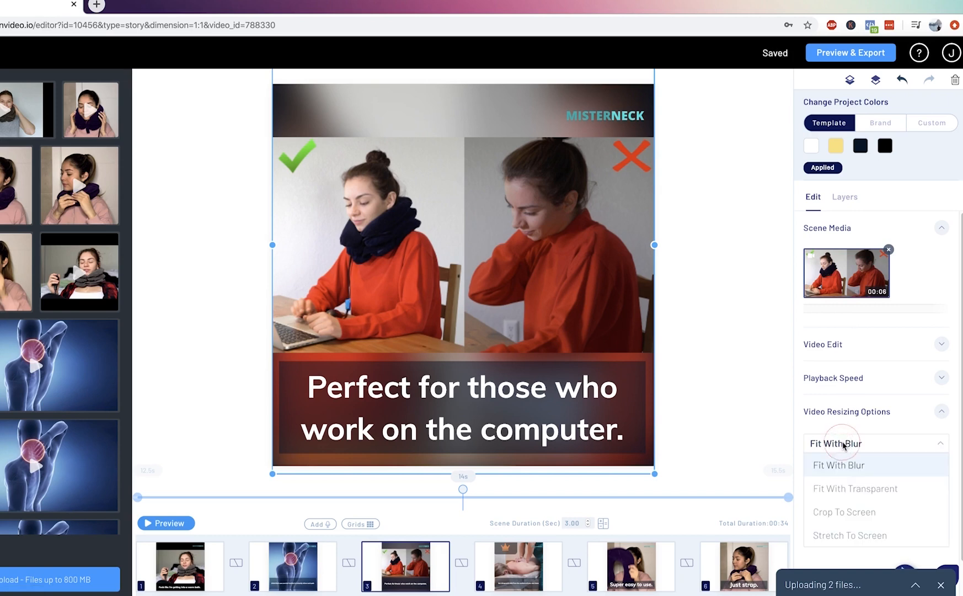
click(834, 486)
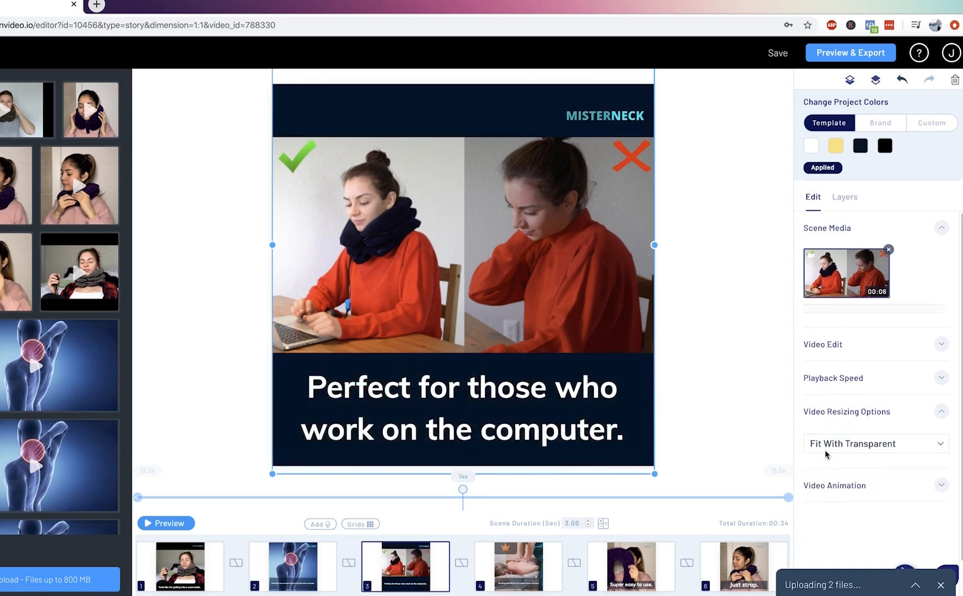
click(826, 452)
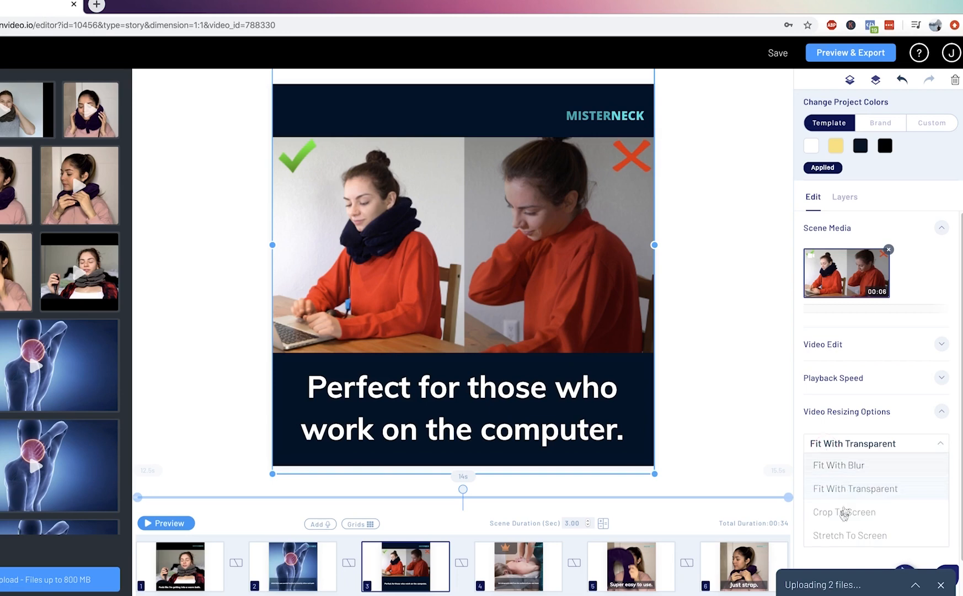
click(844, 514)
click(834, 444)
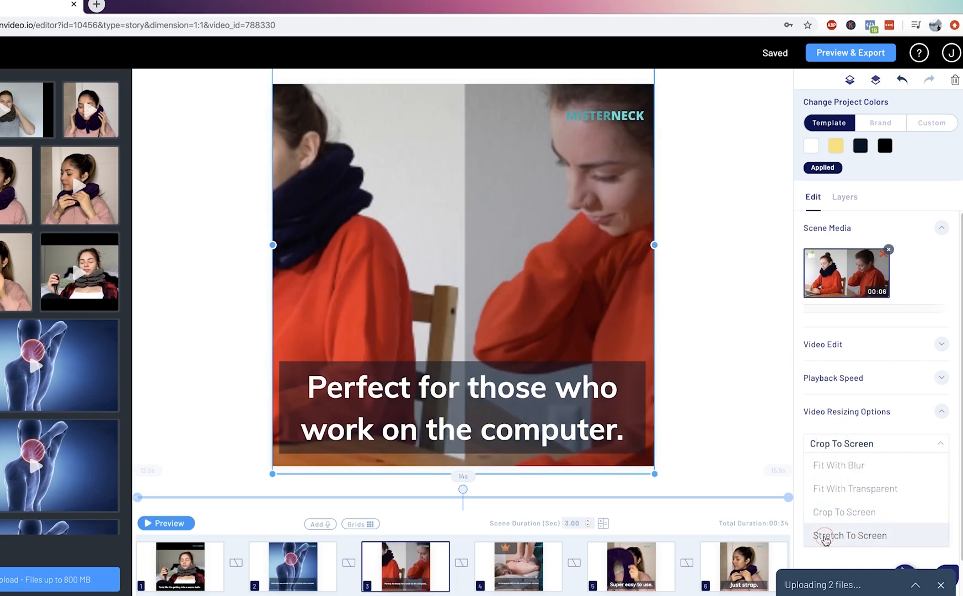
click(844, 535)
click(838, 444)
click(840, 466)
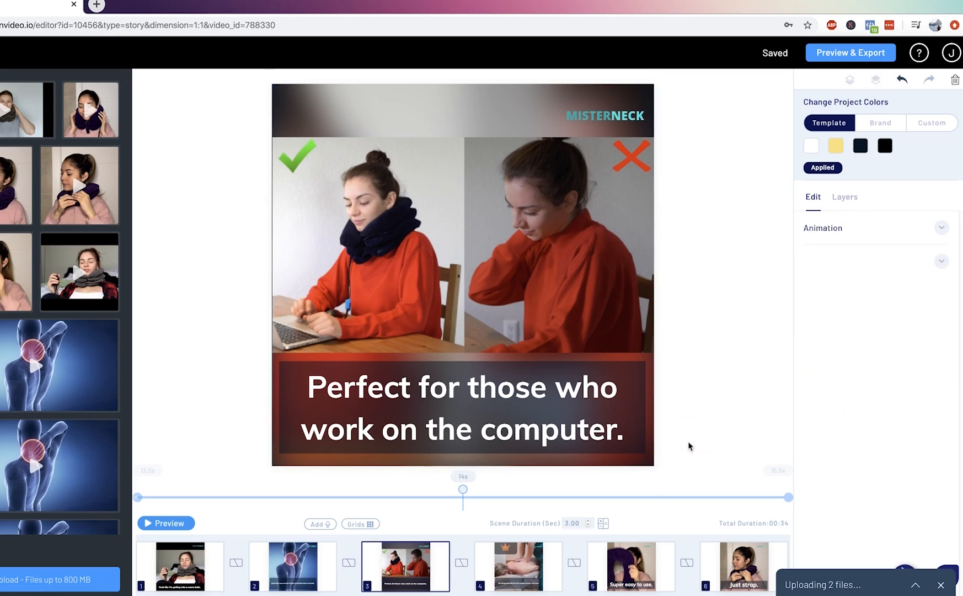
Examine the layers of scene 1, starting from its "Feels like i'm getting into a warm bath." caption, and preview the scene.
click(185, 574)
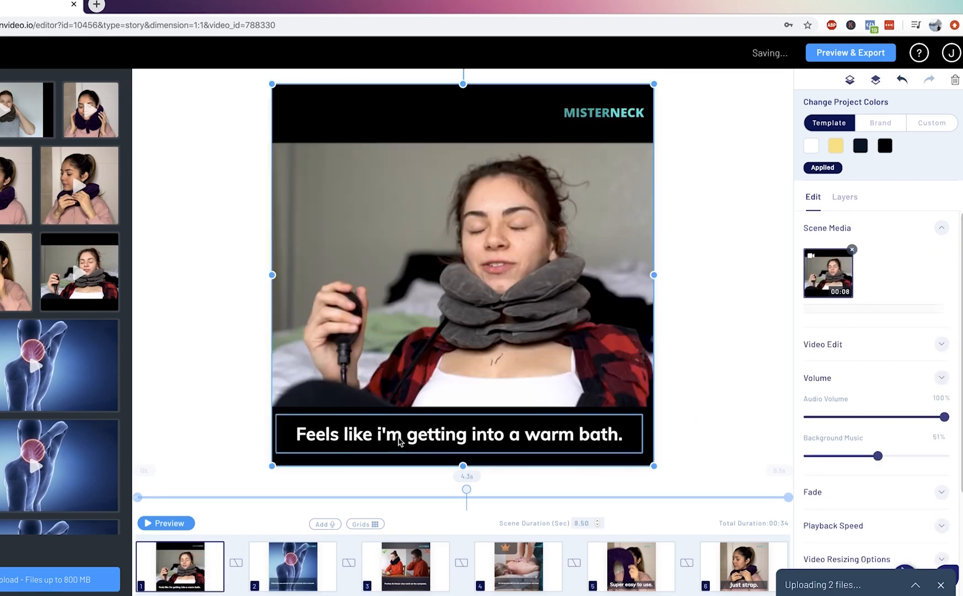
click(399, 441)
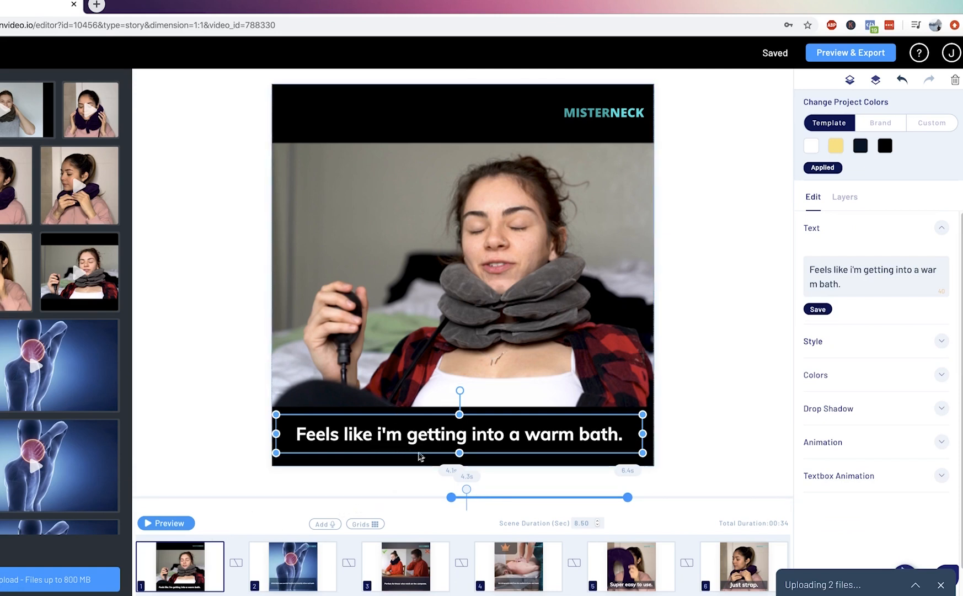
click(845, 197)
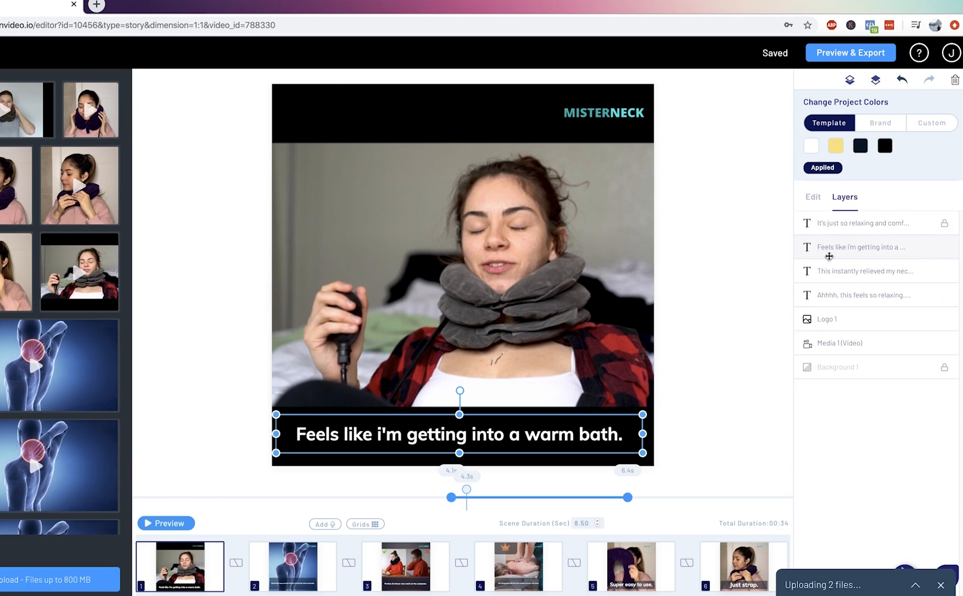
click(178, 529)
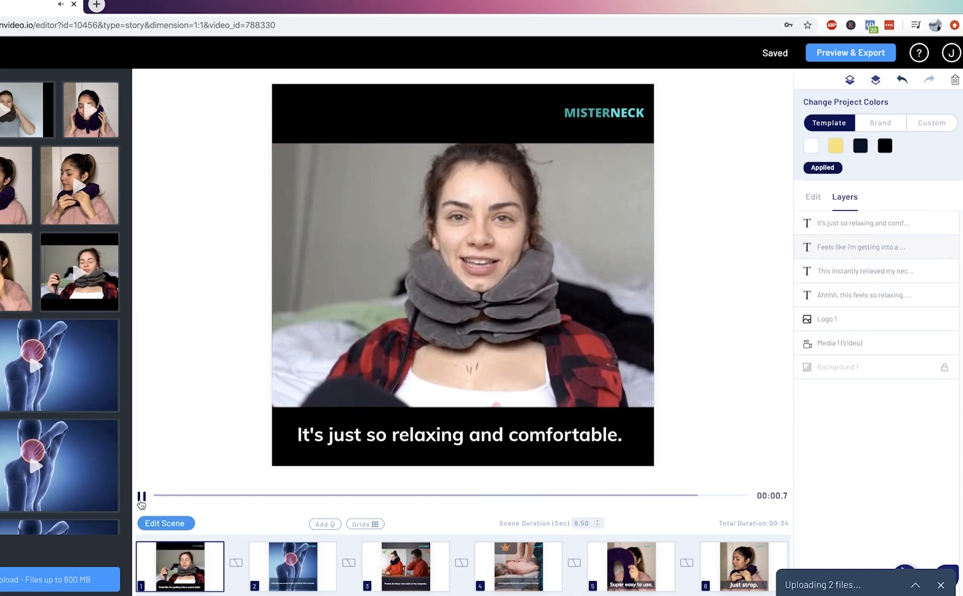
click(177, 528)
click(200, 445)
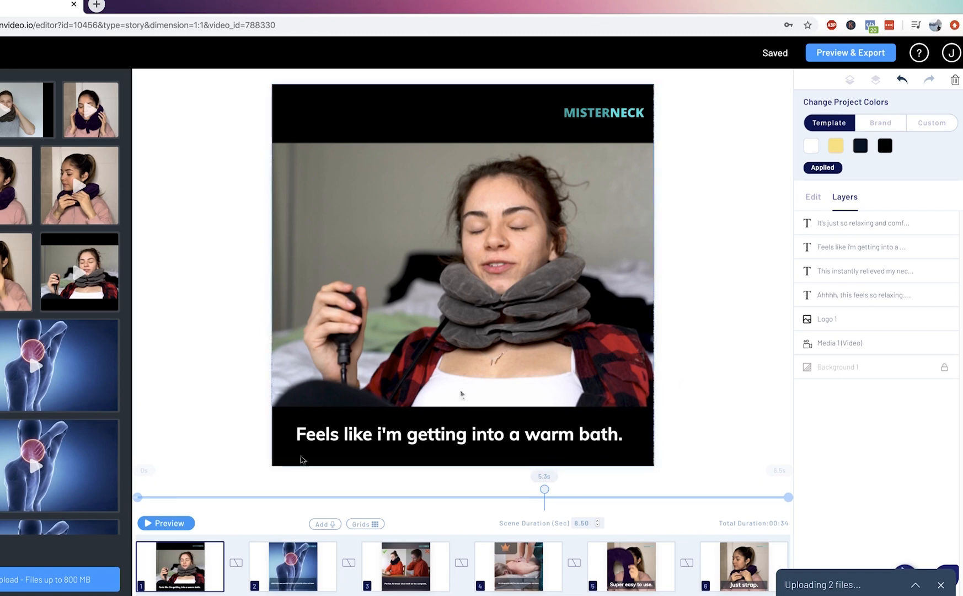
Try ending scene 1's "Ahhhh, this feels so relaxing." caption at 3.1 s, check the overlap there, and set its end to 2.8 s.
mouse_move(208, 582)
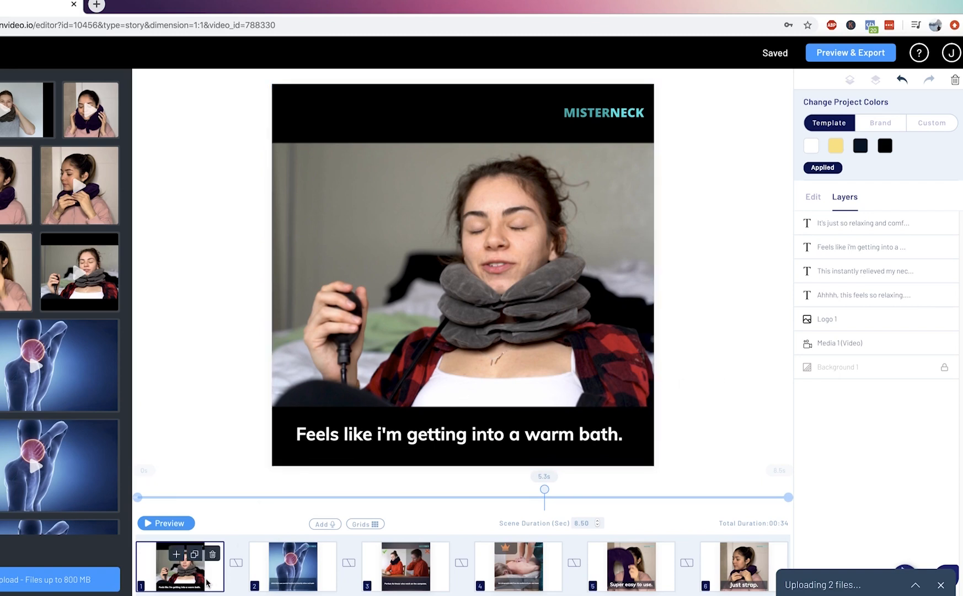
click(836, 298)
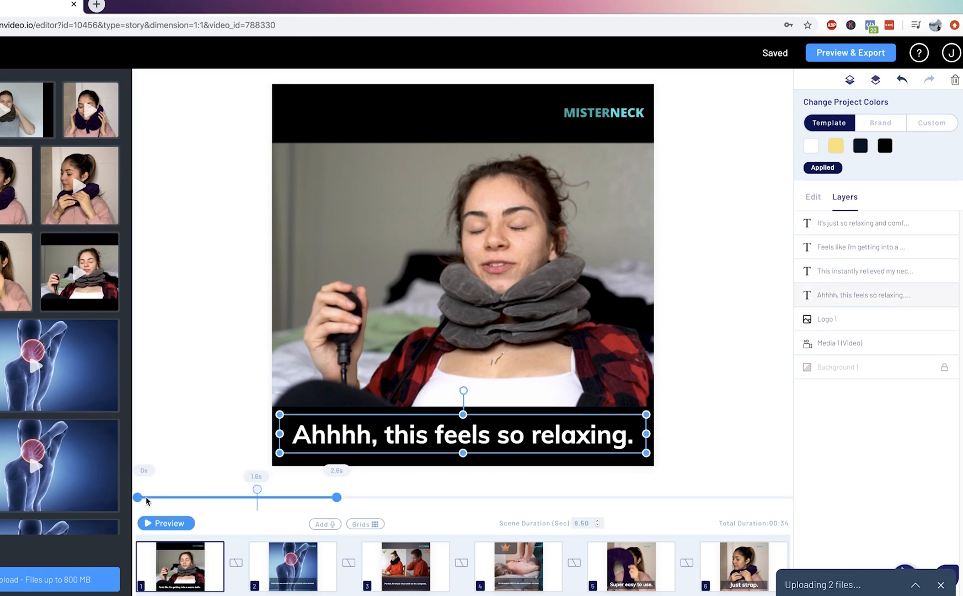
mouse_move(136, 499)
mouse_down()
mouse_move(207, 499)
mouse_move(138, 505)
mouse_up()
drag(336, 497, 375, 499)
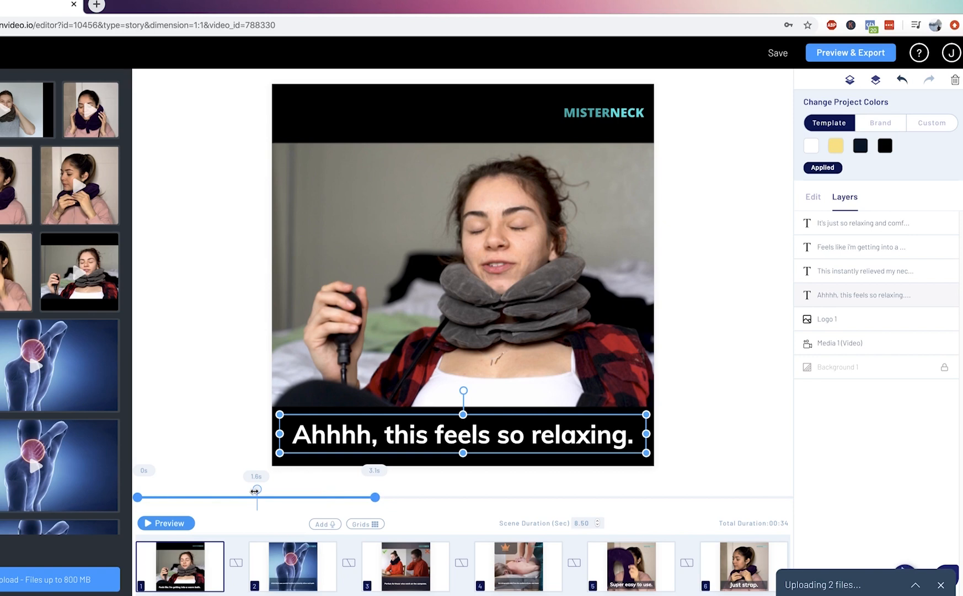
drag(255, 490, 374, 489)
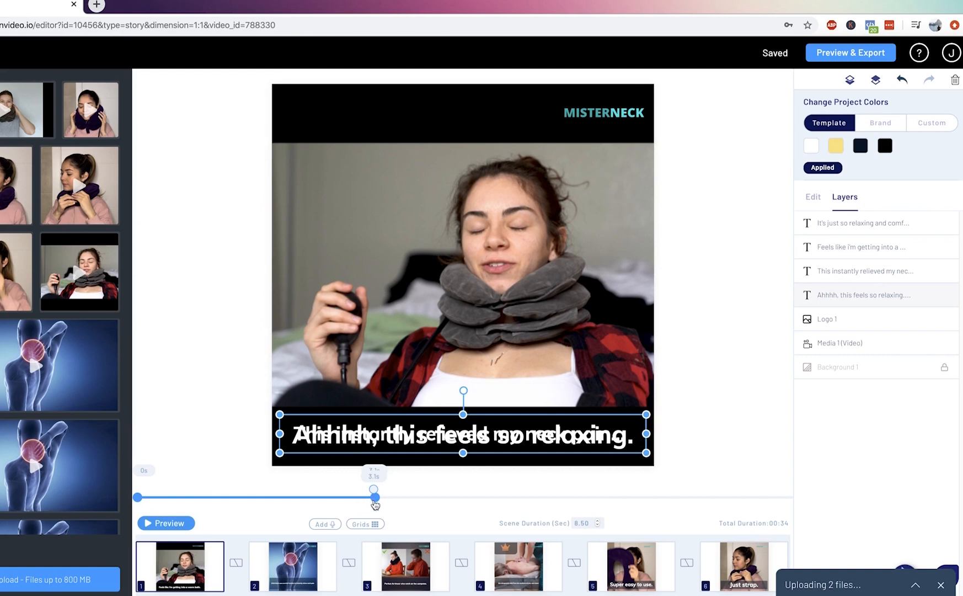
drag(369, 504, 350, 503)
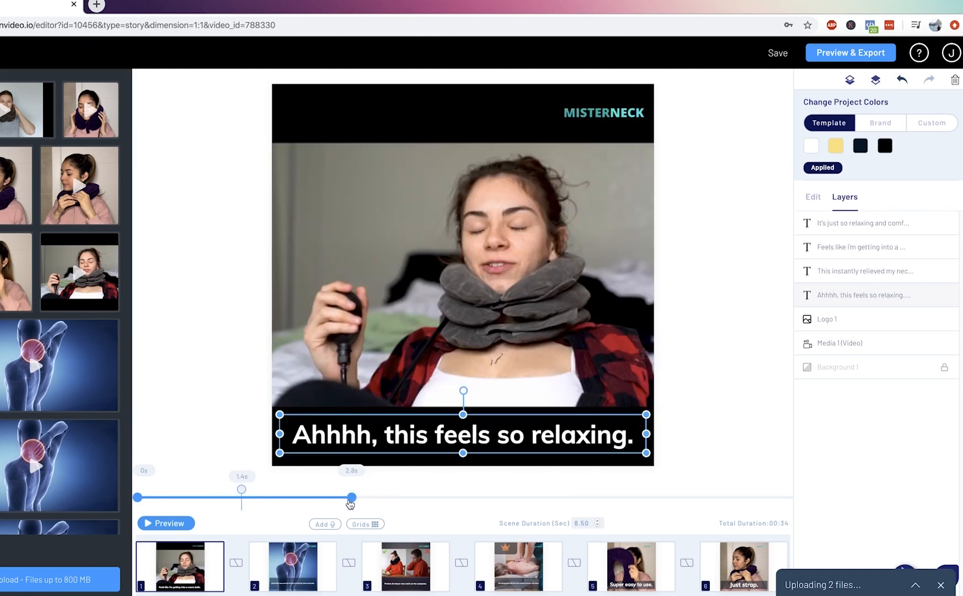
Scrub through scene 1 from 3.1 s to 7.5 s to check the order of its captions.
drag(241, 490, 373, 490)
click(501, 431)
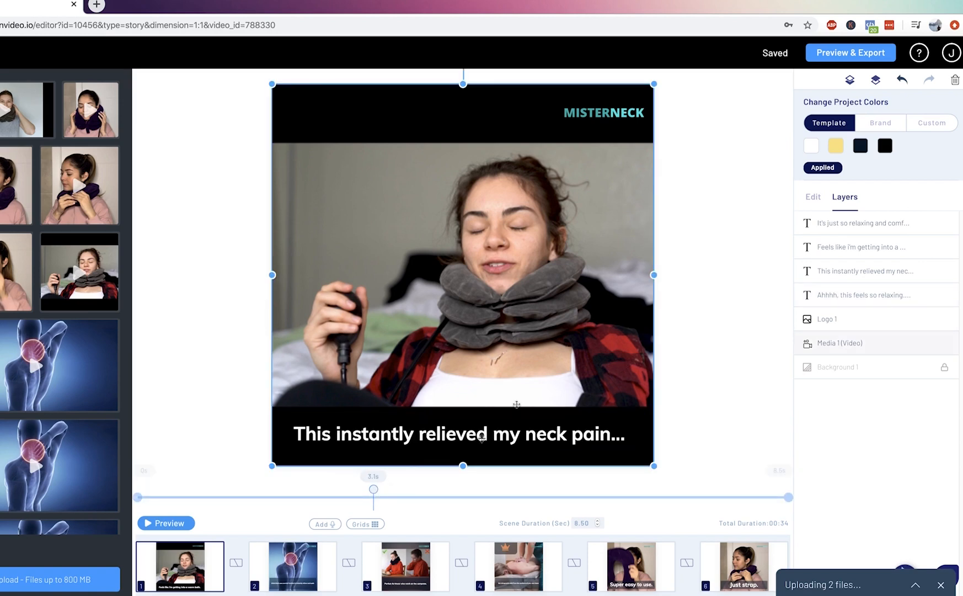
mouse_move(373, 489)
mouse_down()
mouse_move(465, 498)
mouse_move(575, 490)
mouse_up()
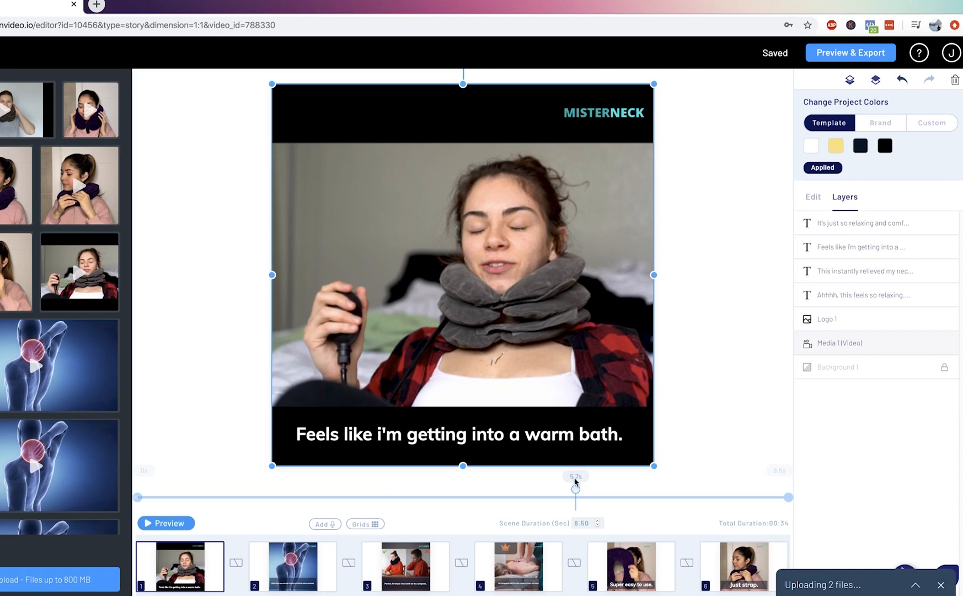
drag(575, 489, 715, 489)
click(710, 454)
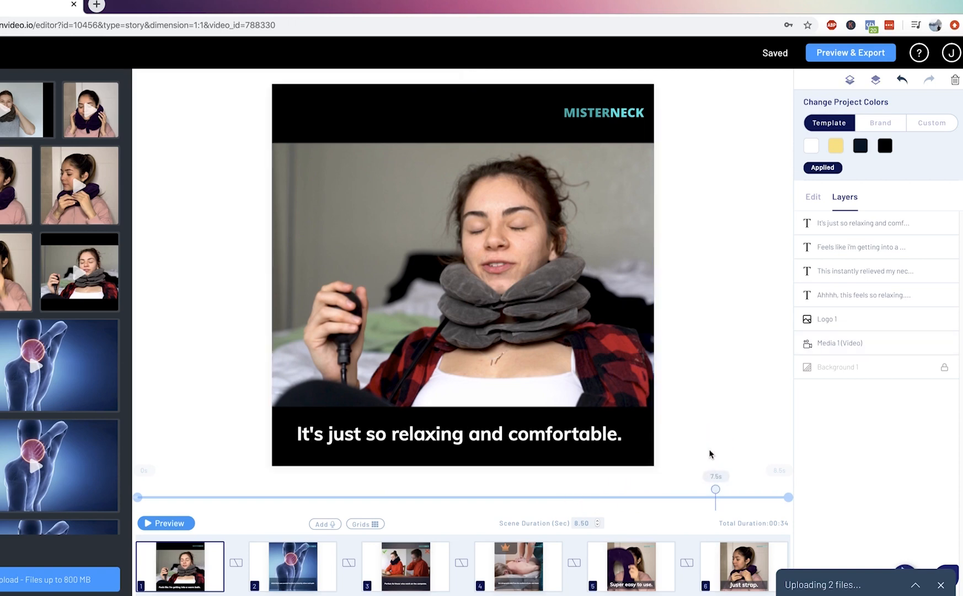
Select scene 1's "It's just so relaxing and comfortable." caption and examine its font style settings and the available In animations.
click(398, 452)
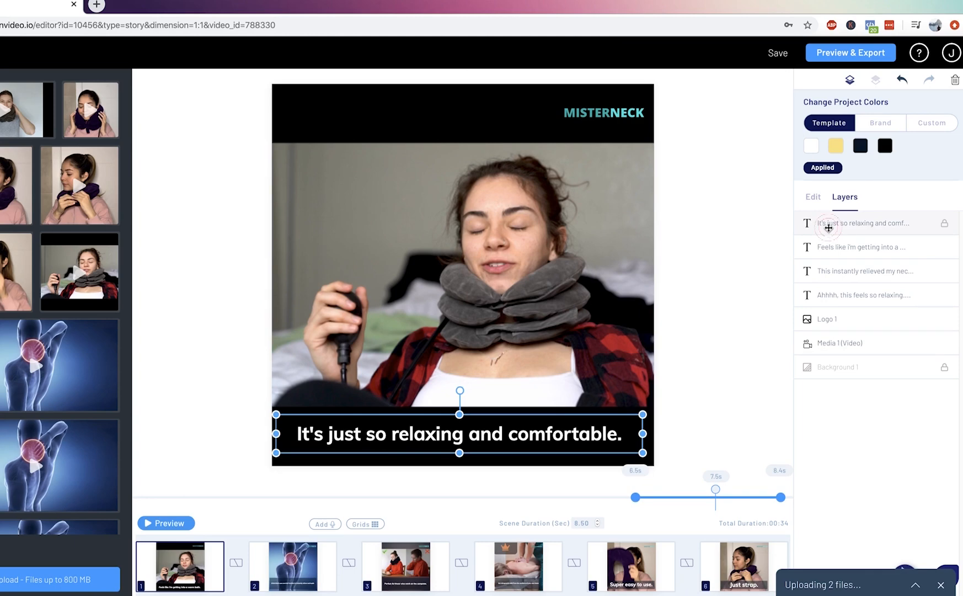
click(813, 199)
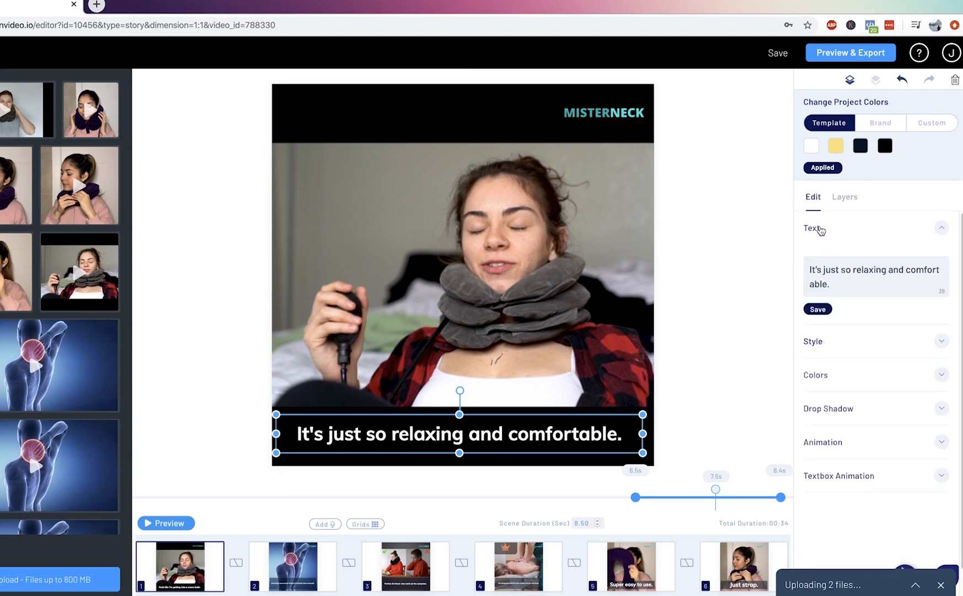
click(836, 344)
scroll(839, 351, down, 3)
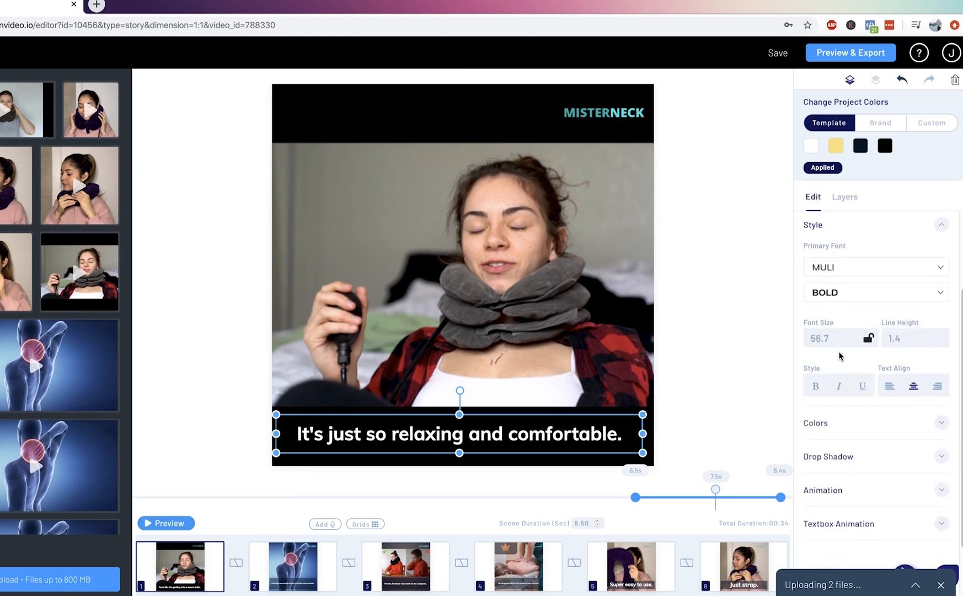
click(850, 434)
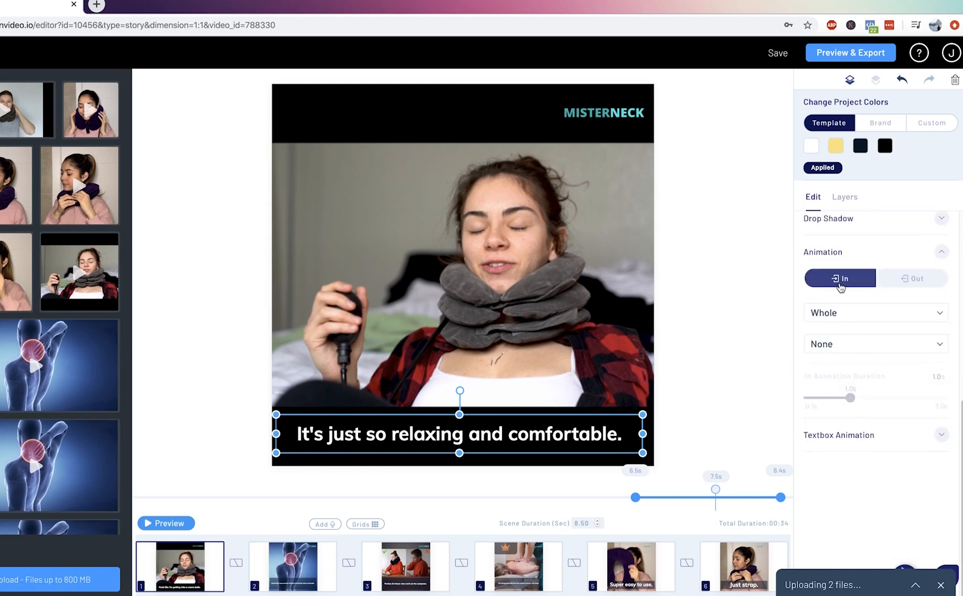
click(841, 344)
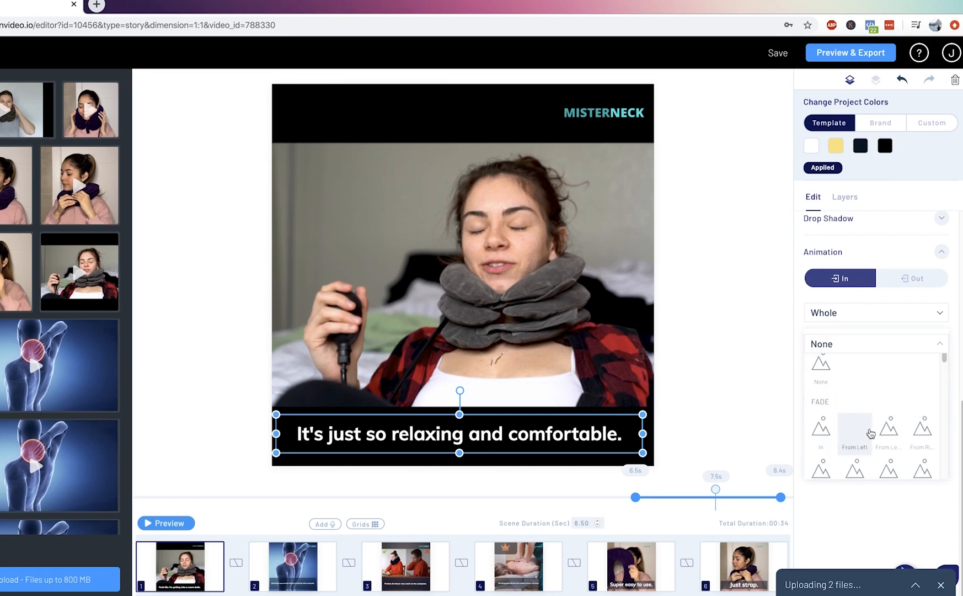
click(819, 345)
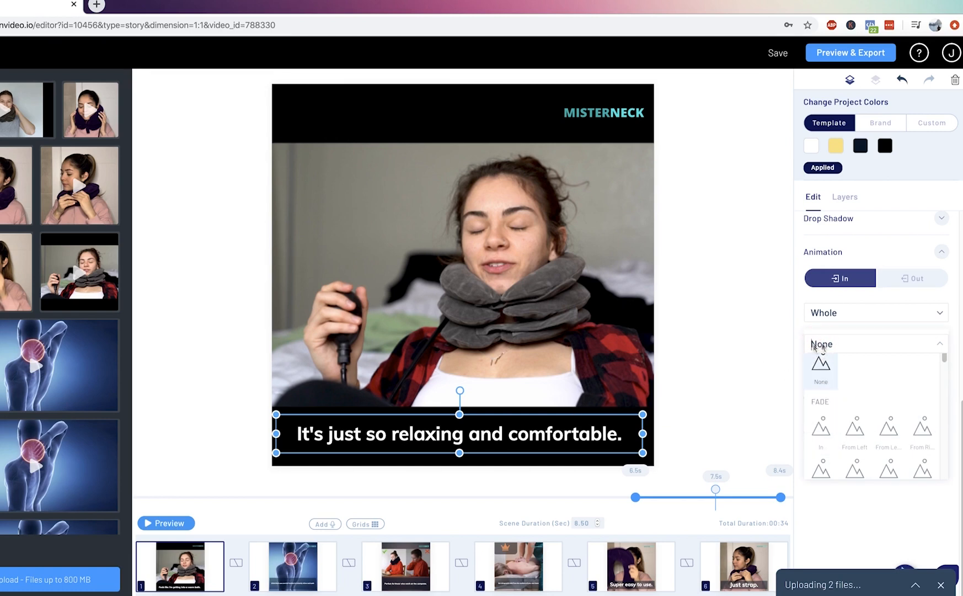
click(936, 344)
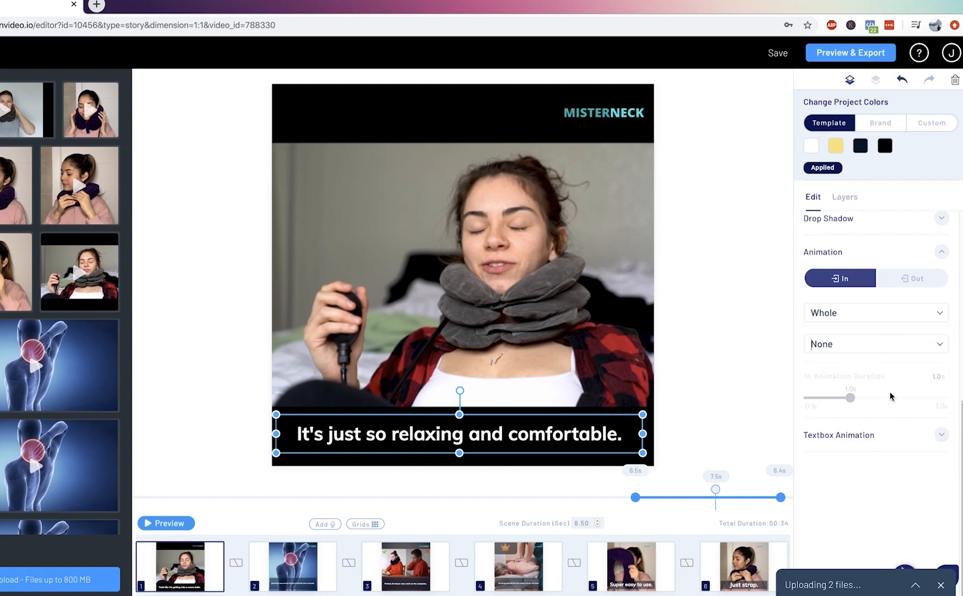
Review the caption's text, font and Textbox Animation settings, and deselect the caption.
scroll(879, 441, up, 6)
scroll(871, 438, down, 2)
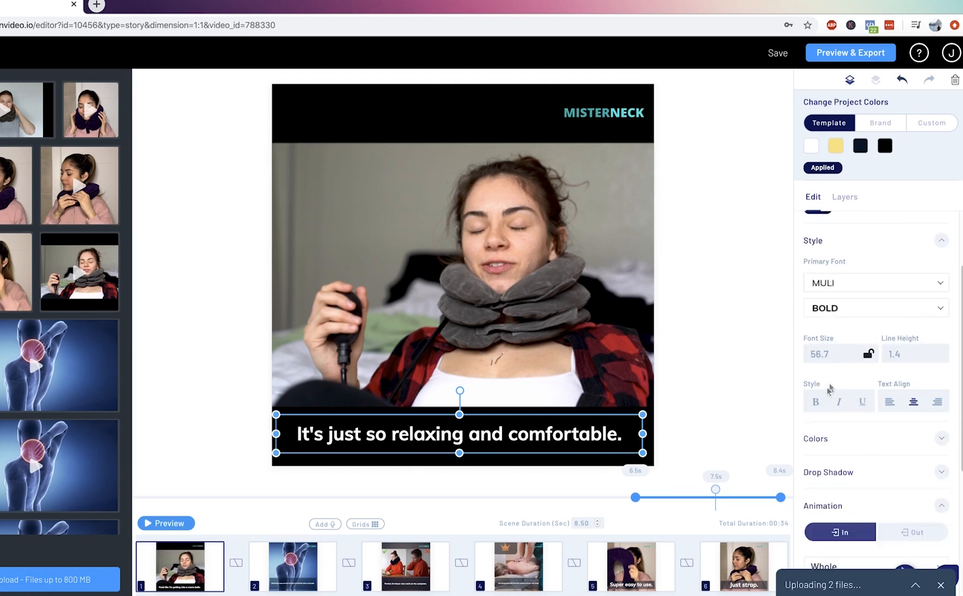
scroll(900, 358, up, 1)
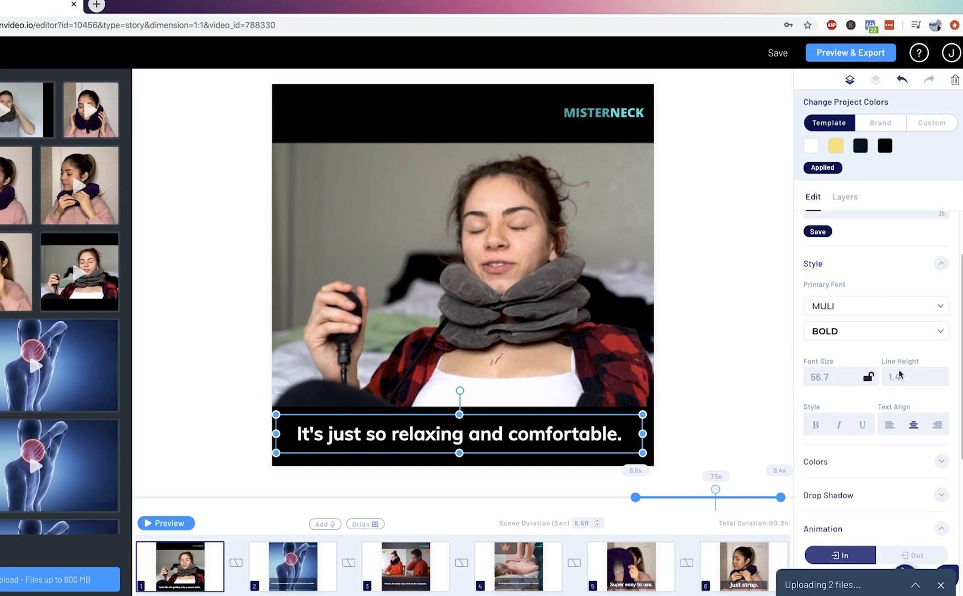
scroll(853, 335, up, 2)
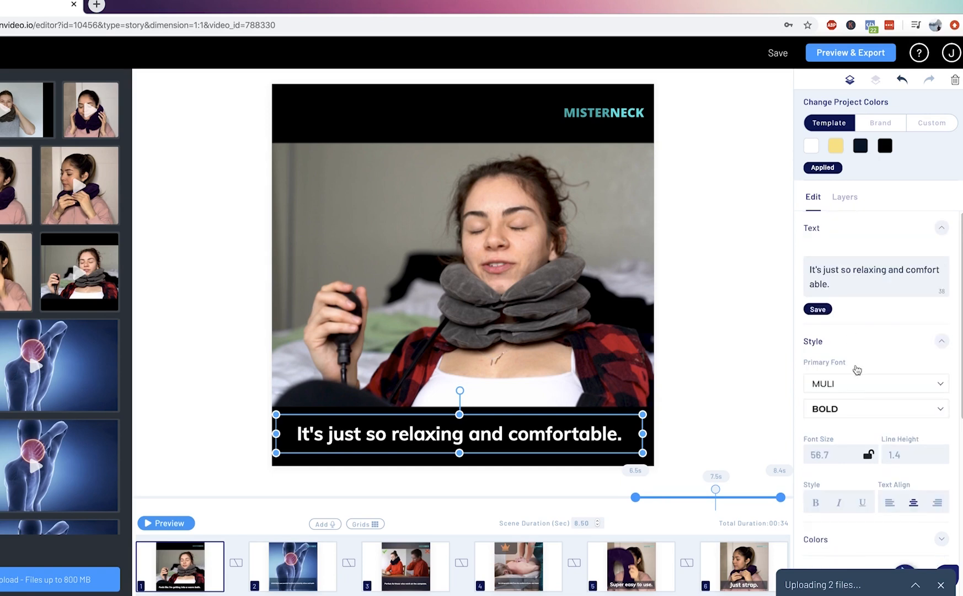
scroll(880, 401, down, 8)
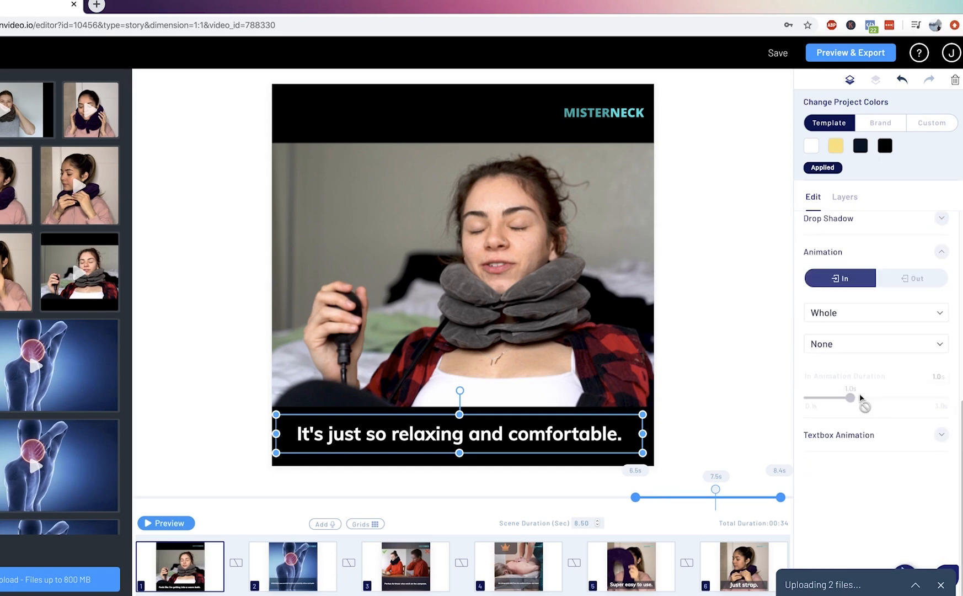
click(856, 442)
scroll(869, 439, down, 2)
scroll(862, 407, up, 2)
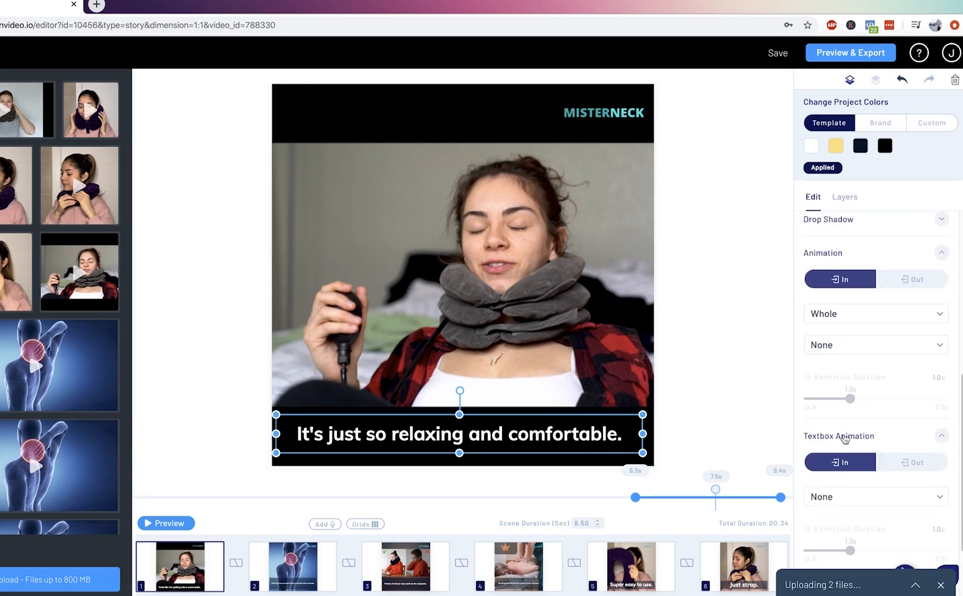
scroll(844, 436, up, 5)
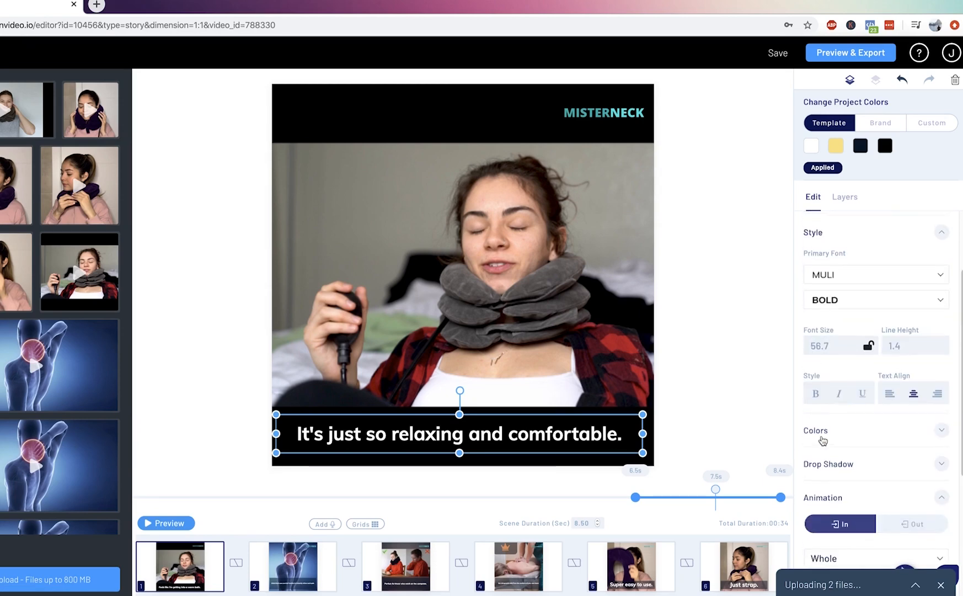
scroll(823, 439, up, 3)
click(723, 422)
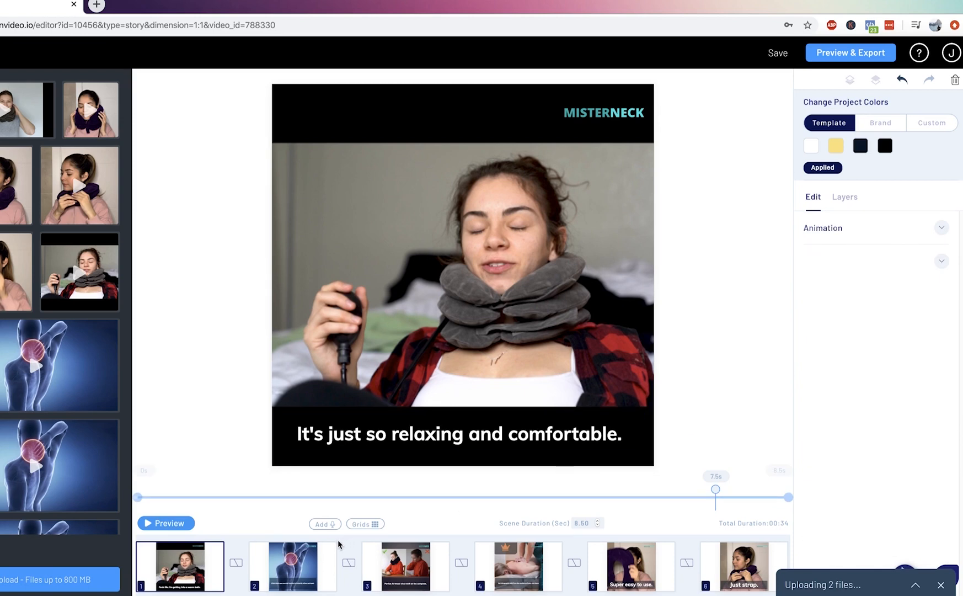
Browse the transitions available between scenes 1 and 2 and preview Wiper Left and Wiper Right.
mouse_move(275, 565)
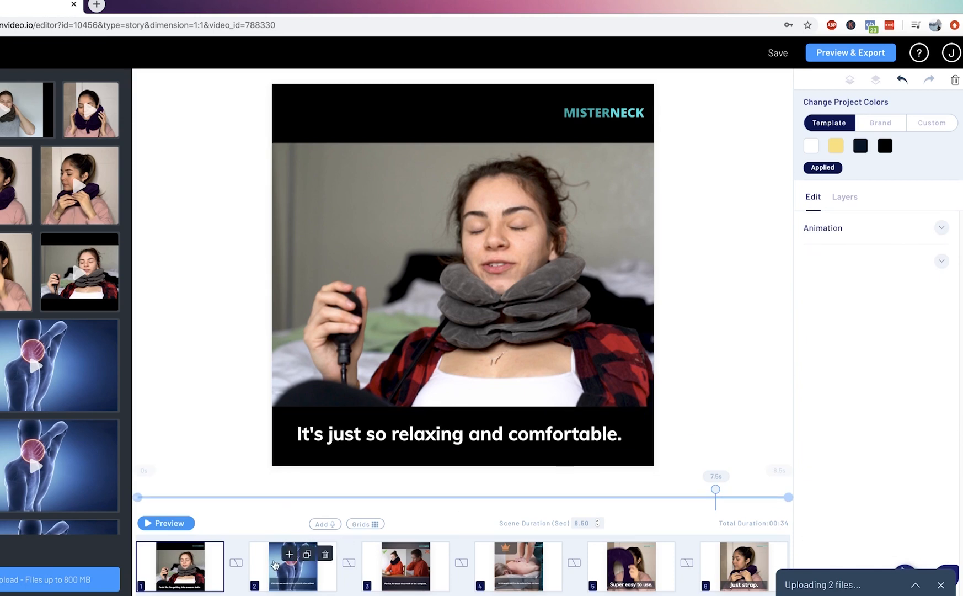
click(236, 563)
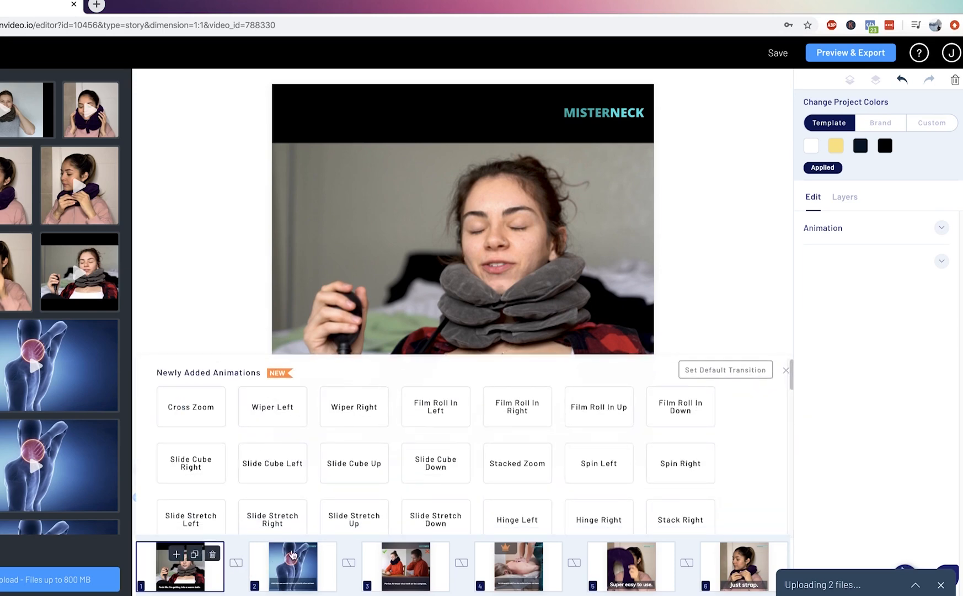
mouse_move(296, 569)
mouse_move(278, 407)
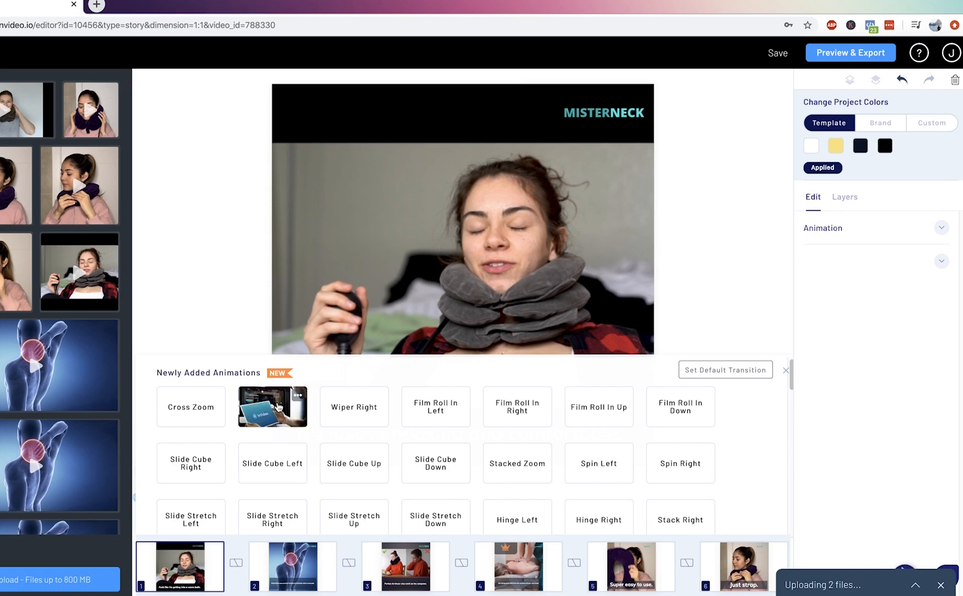
mouse_move(359, 401)
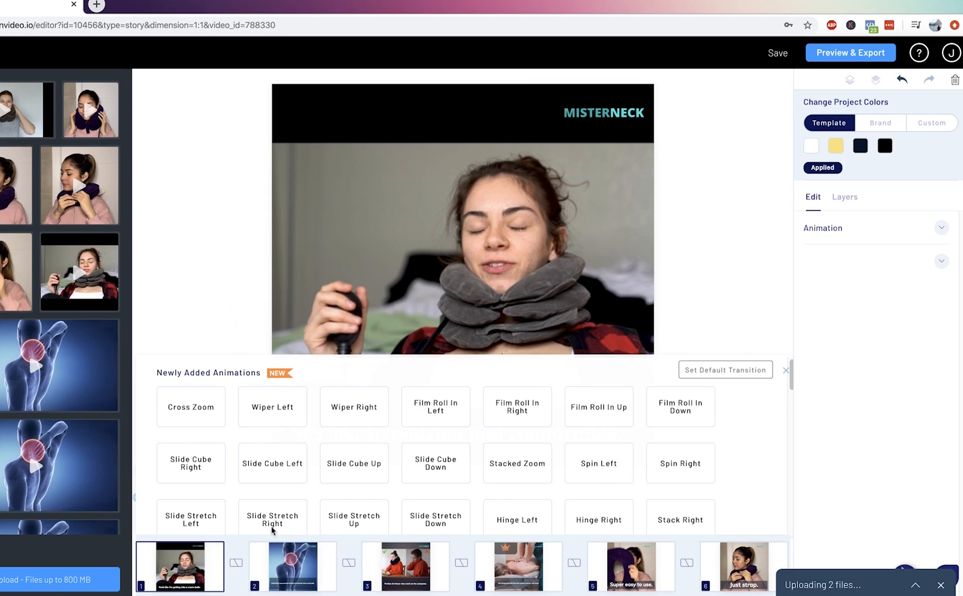
Check the MISTERNECK logo in scenes 2 and 3, returning to scene 2.
click(283, 573)
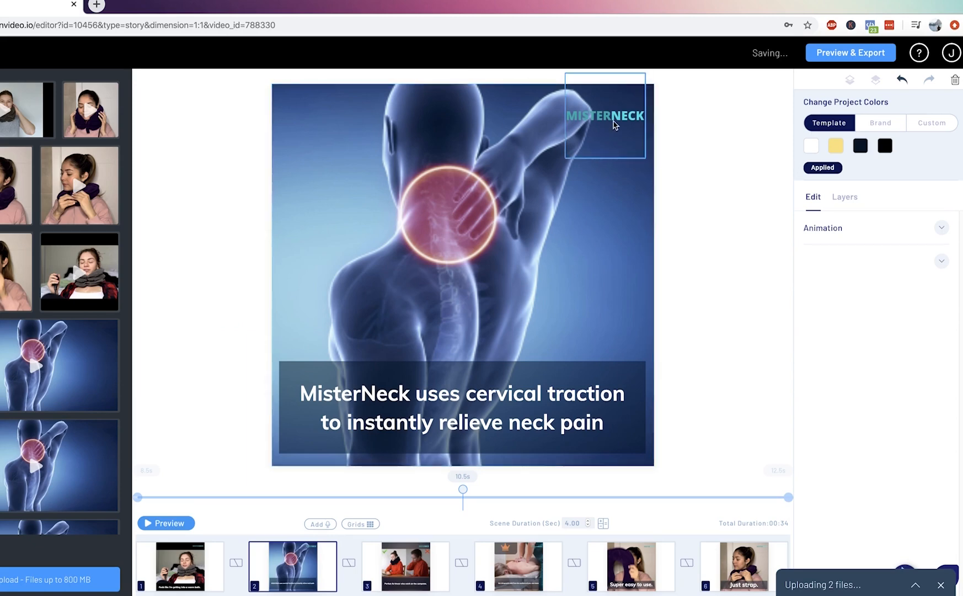
click(420, 577)
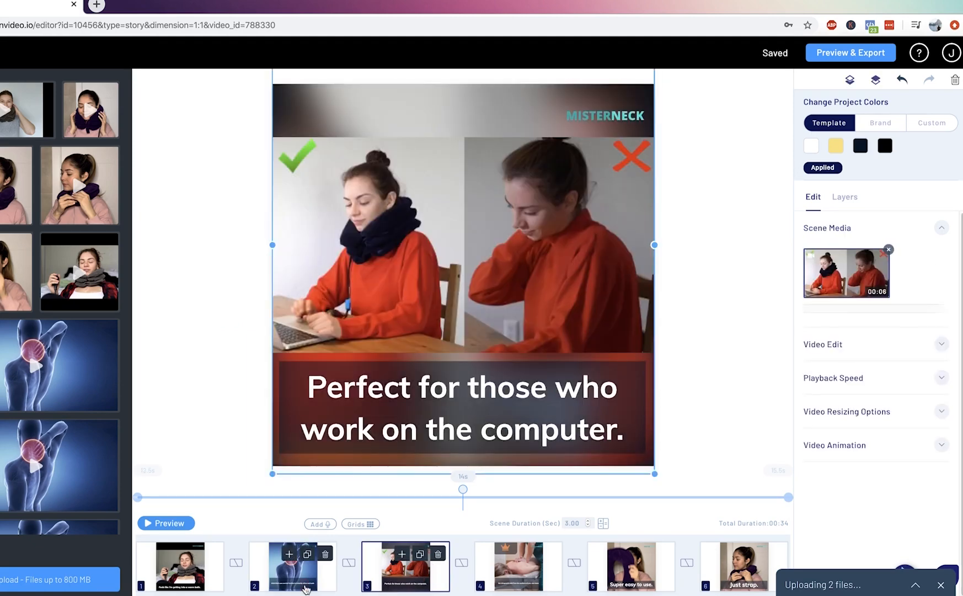
click(309, 573)
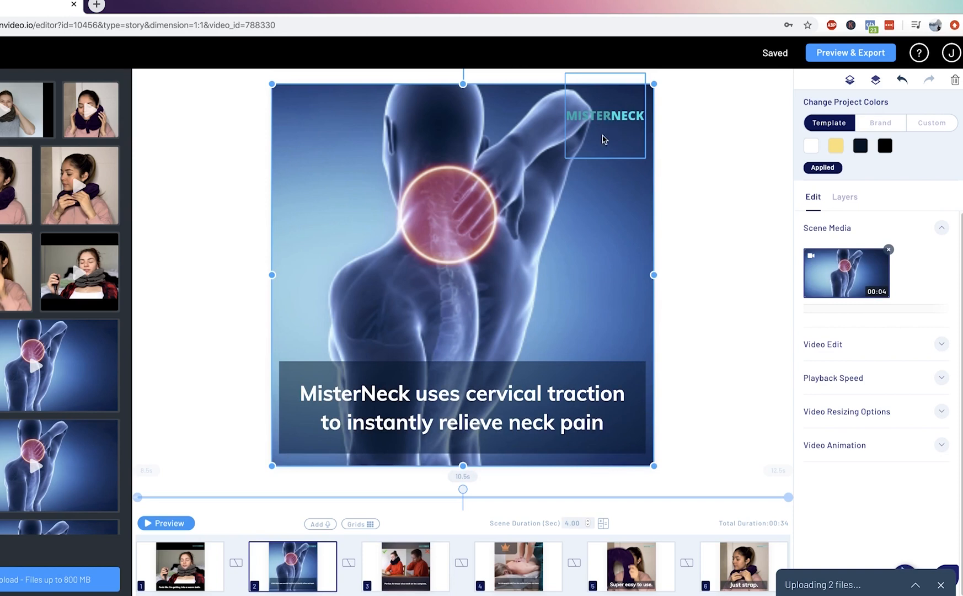
Review the account's Brand Presets, including typeface, logo, colors, social handles and end clips, and return to the video editor.
click(948, 56)
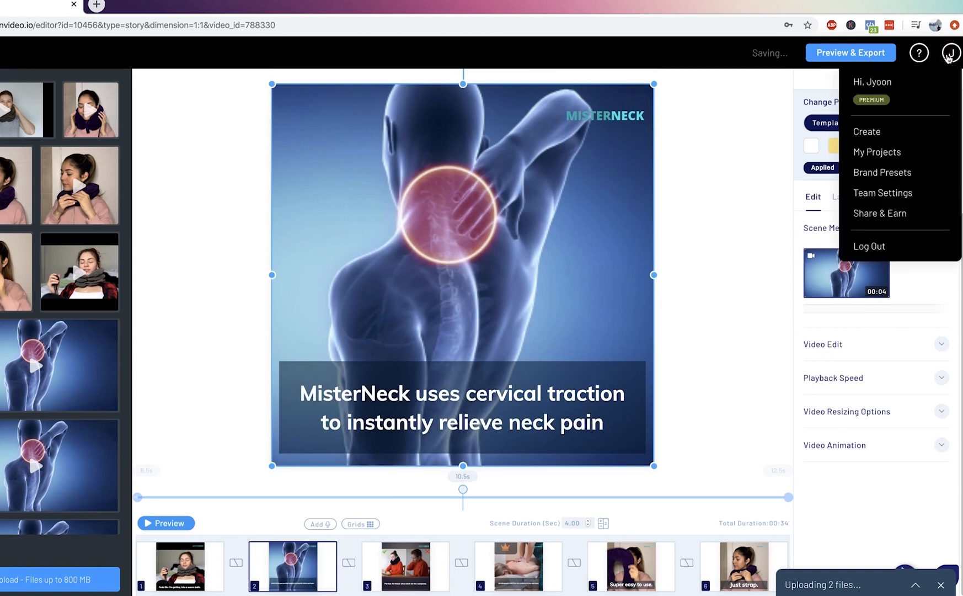
click(866, 173)
click(205, 180)
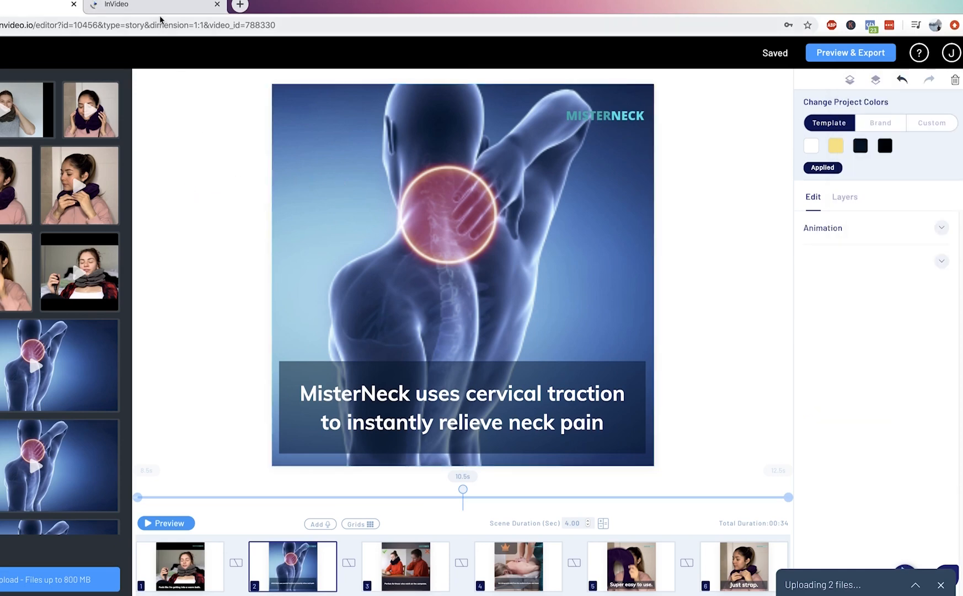
click(164, 11)
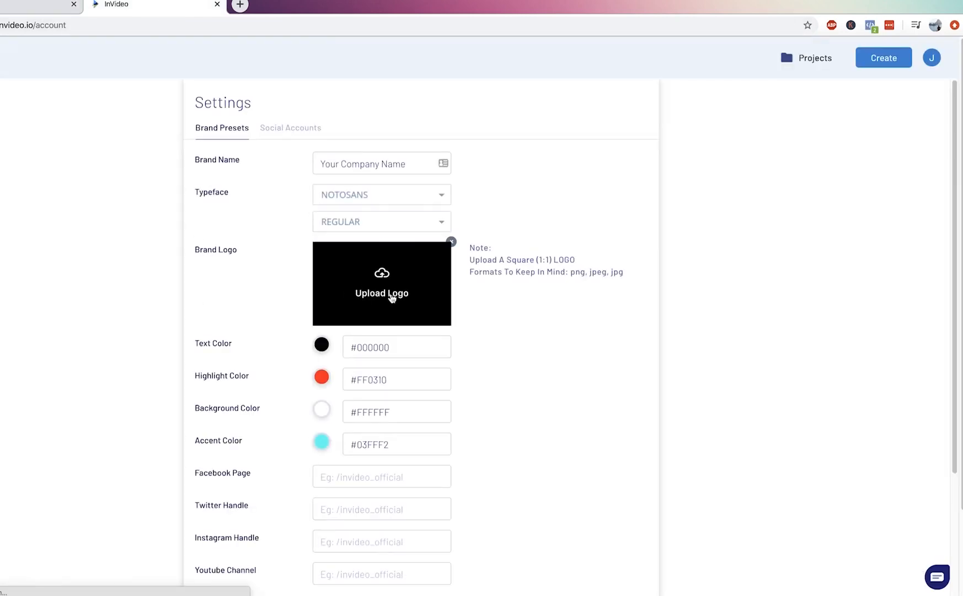
scroll(331, 292, down, 1)
scroll(282, 287, down, 5)
scroll(359, 309, down, 1)
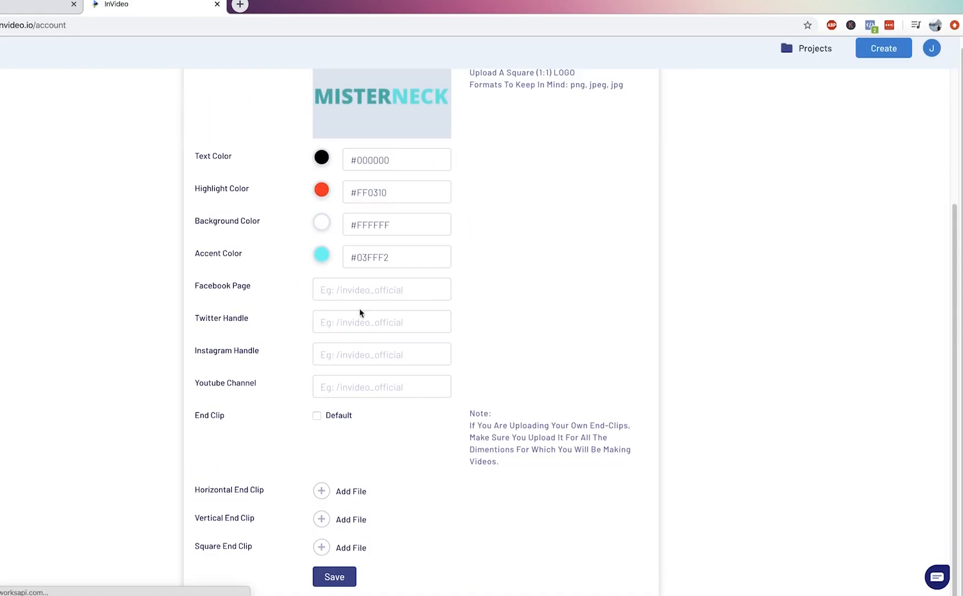
click(39, 5)
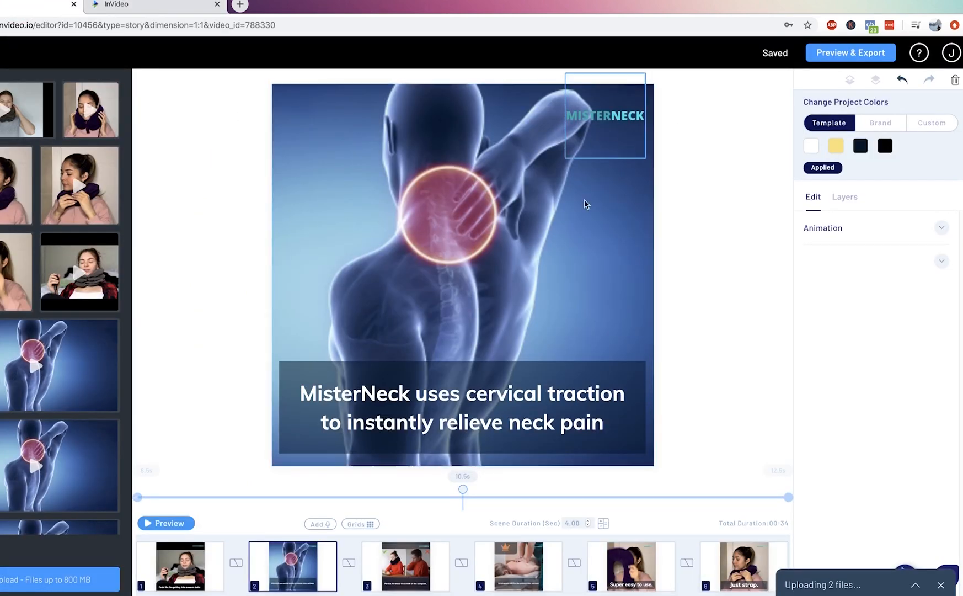
Select scene 2's "MisterNeck uses cervical traction to instantly relieve neck pain" caption and examine its style and color settings.
click(698, 232)
click(355, 428)
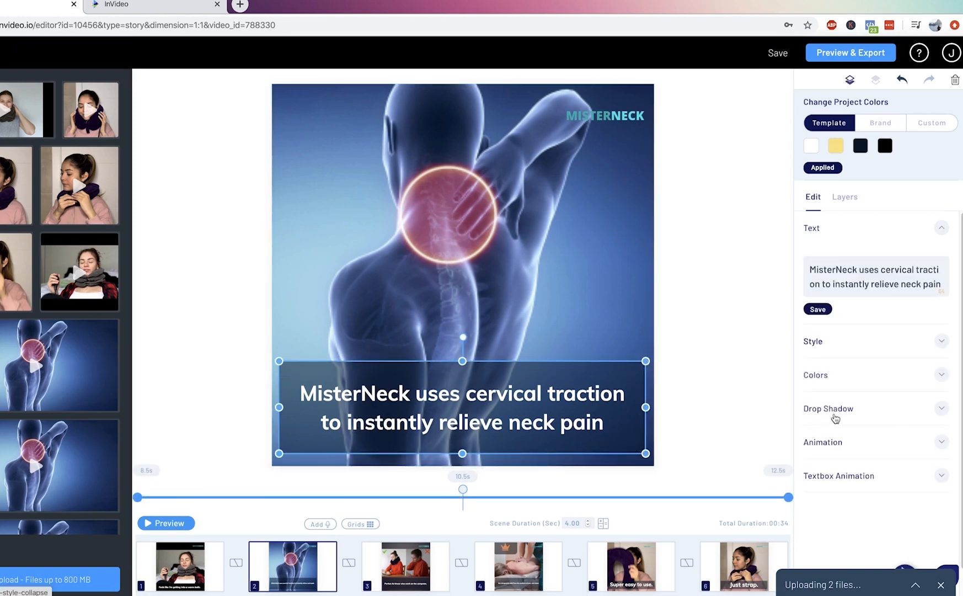
click(831, 352)
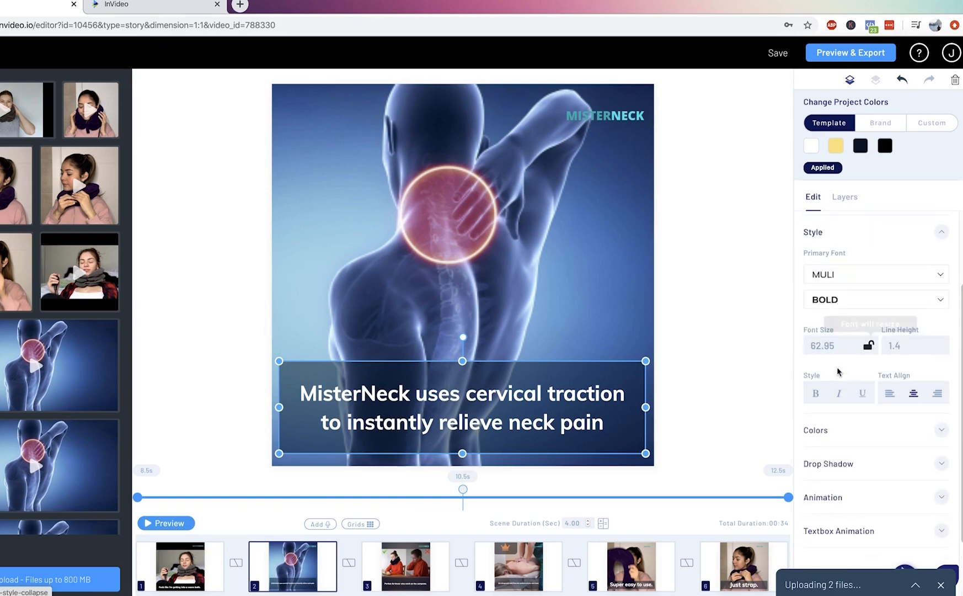
click(839, 429)
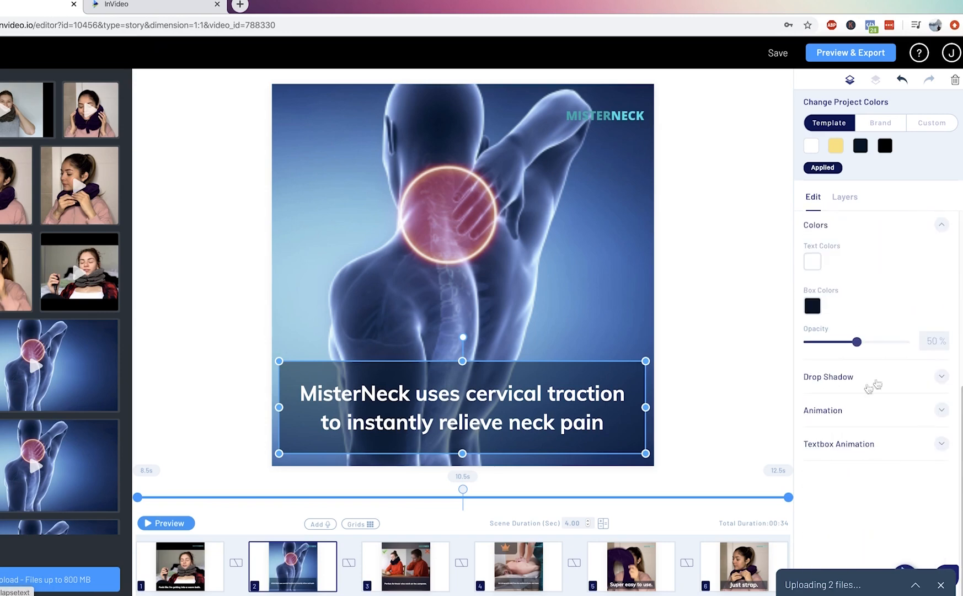
scroll(869, 389, up, 2)
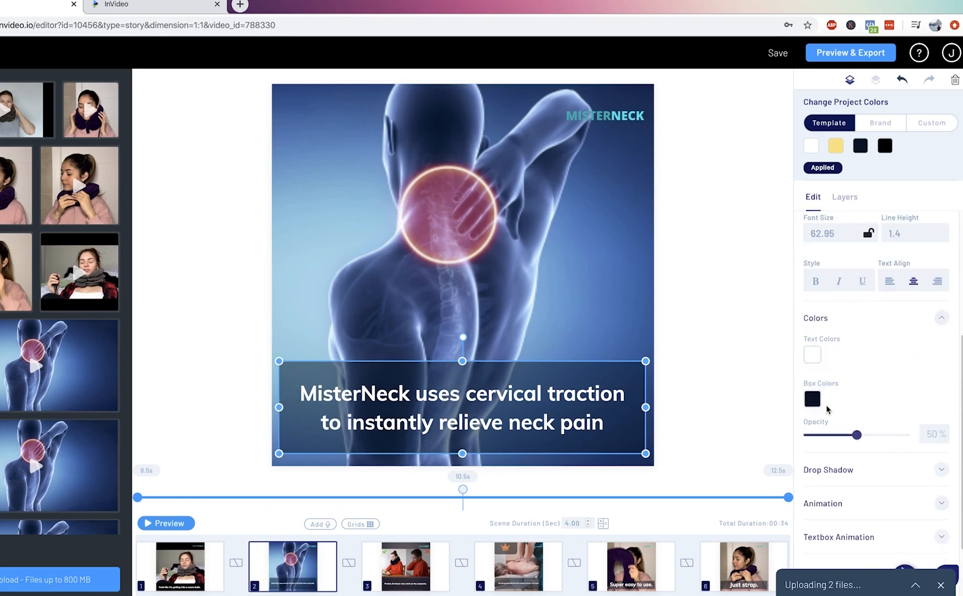
Try lower and higher opacities for the caption's box, return it to 50%, and deselect the caption.
drag(857, 435, 818, 434)
drag(905, 435, 857, 438)
click(745, 411)
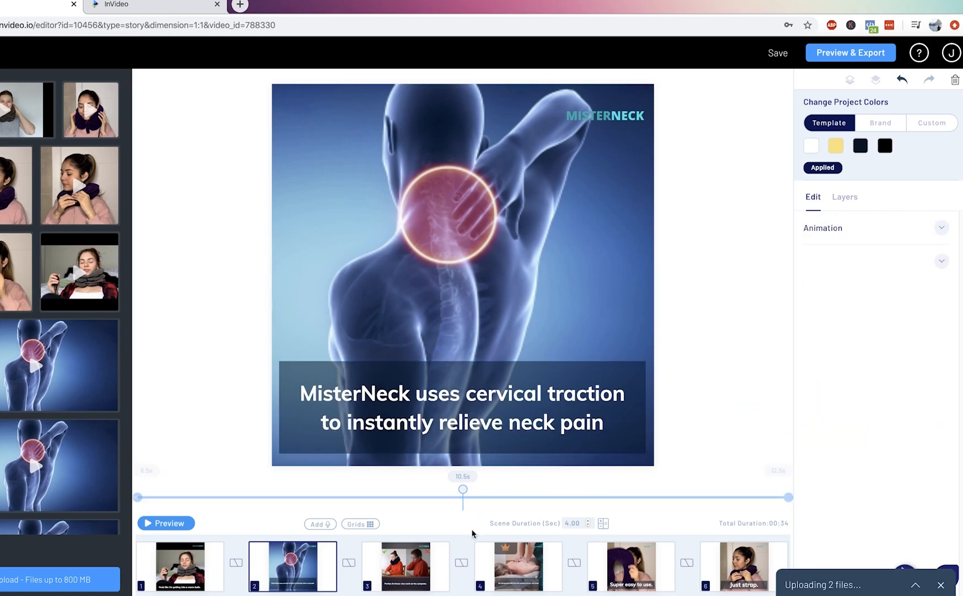
Compare the videos and captions of scenes 2 and 3, finishing on scene 2.
click(410, 574)
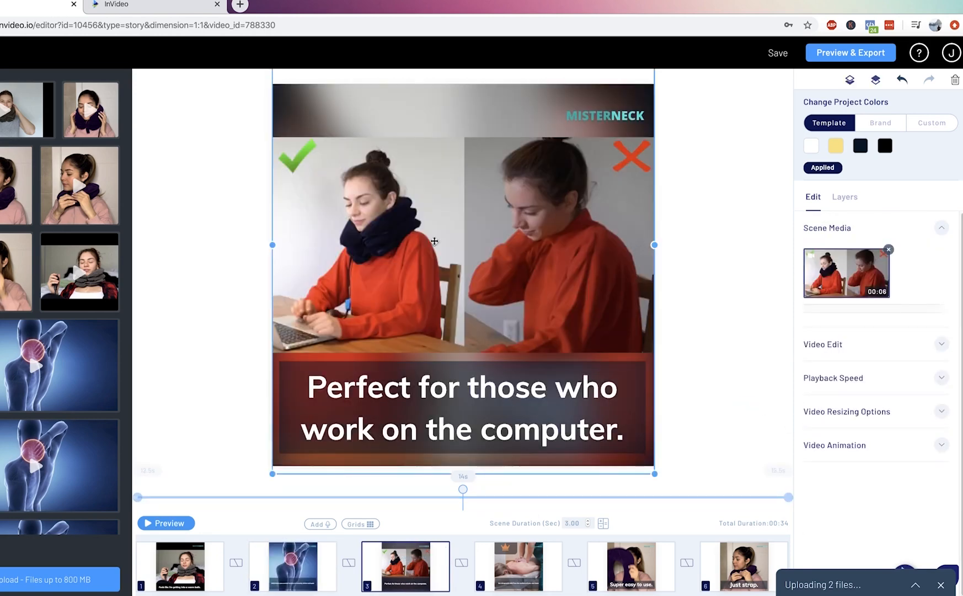
mouse_move(302, 559)
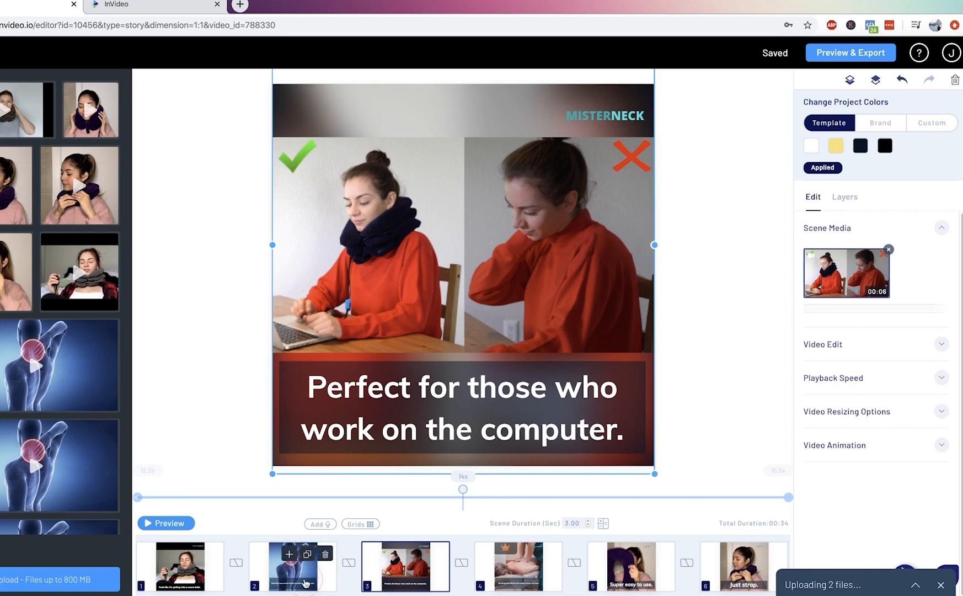
click(317, 579)
click(394, 577)
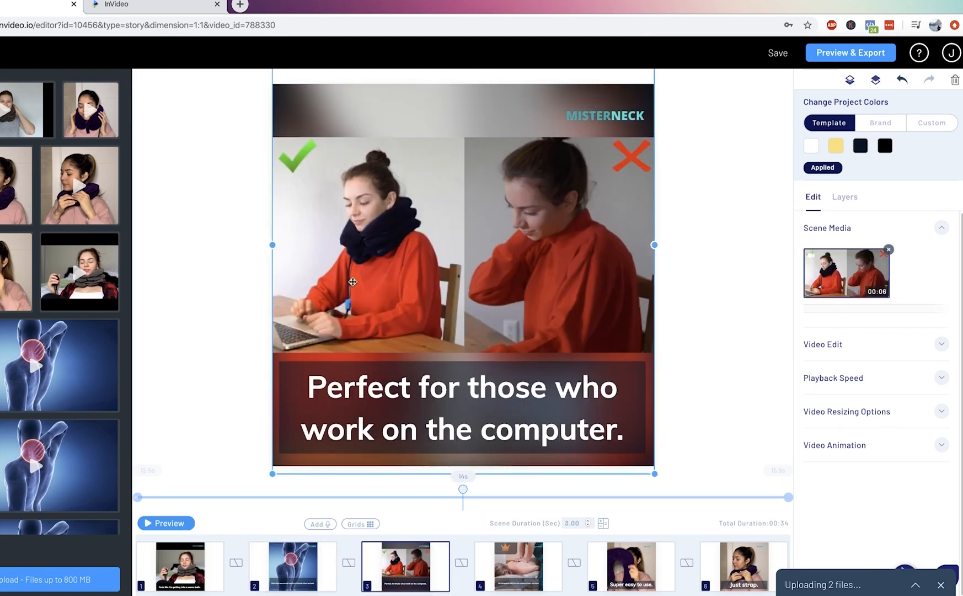
click(290, 574)
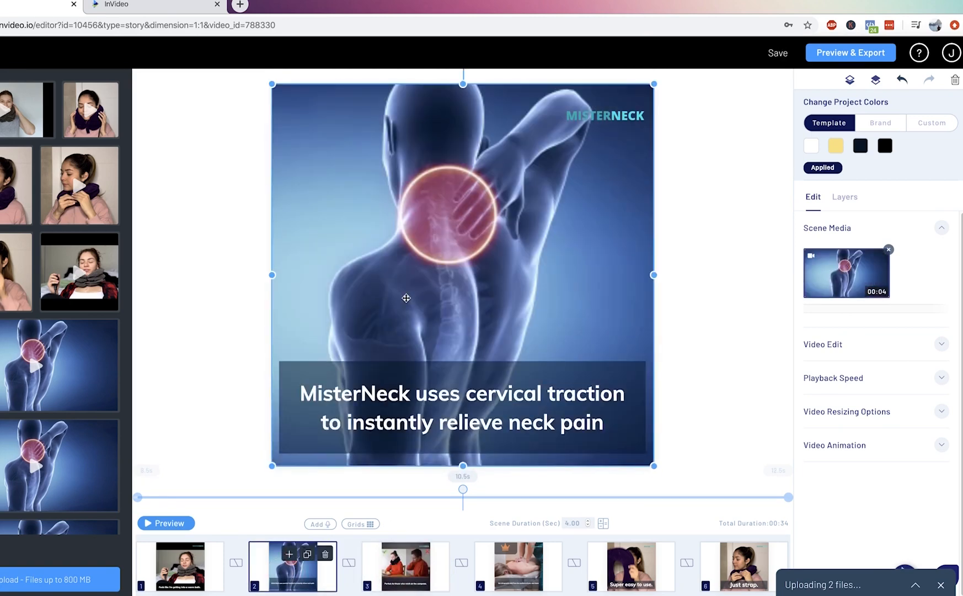
Replace scene 2's spine video with the uploaded side-by-side clip of the woman in the red sweater.
key(Delete)
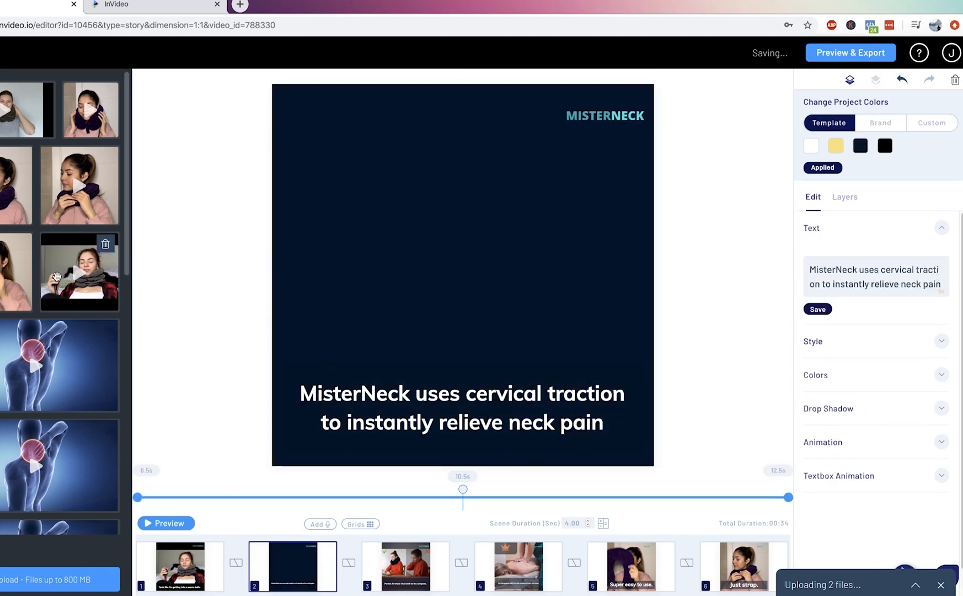
scroll(57, 276, down, 5)
drag(59, 306, 407, 270)
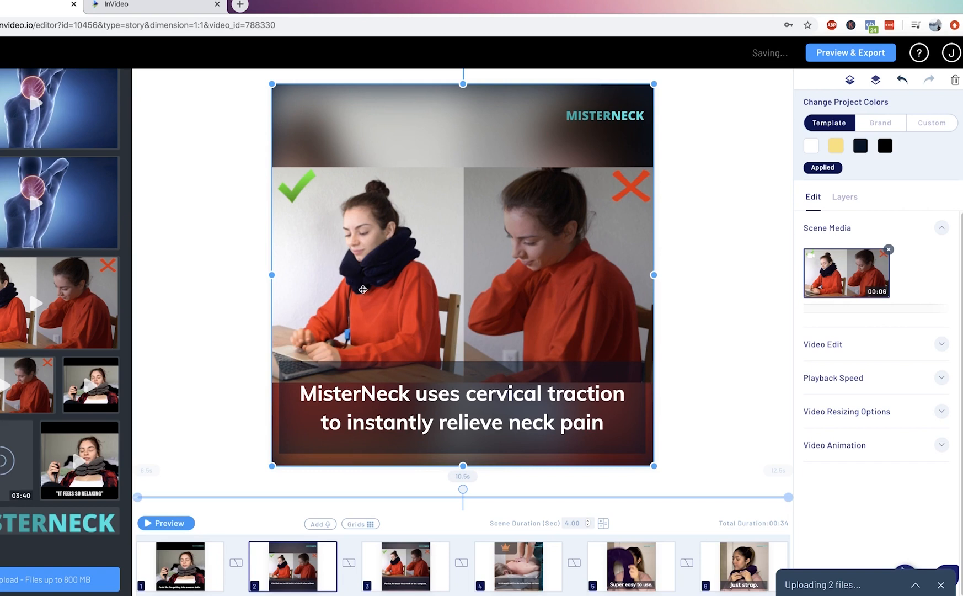
Set scene 2's duration to 3 seconds.
click(588, 525)
click(587, 526)
click(587, 526)
drag(581, 523, 532, 526)
text(3)
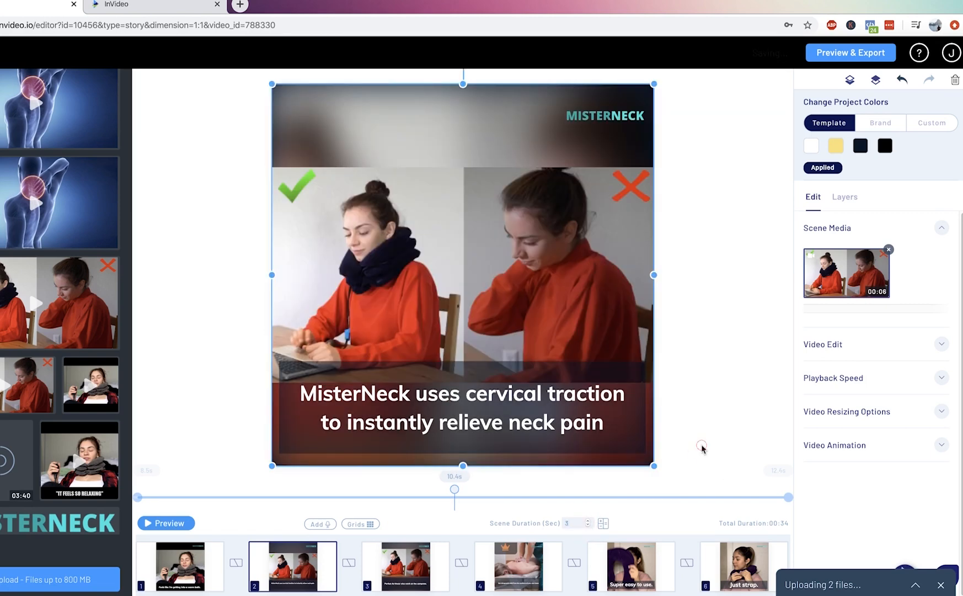
click(703, 448)
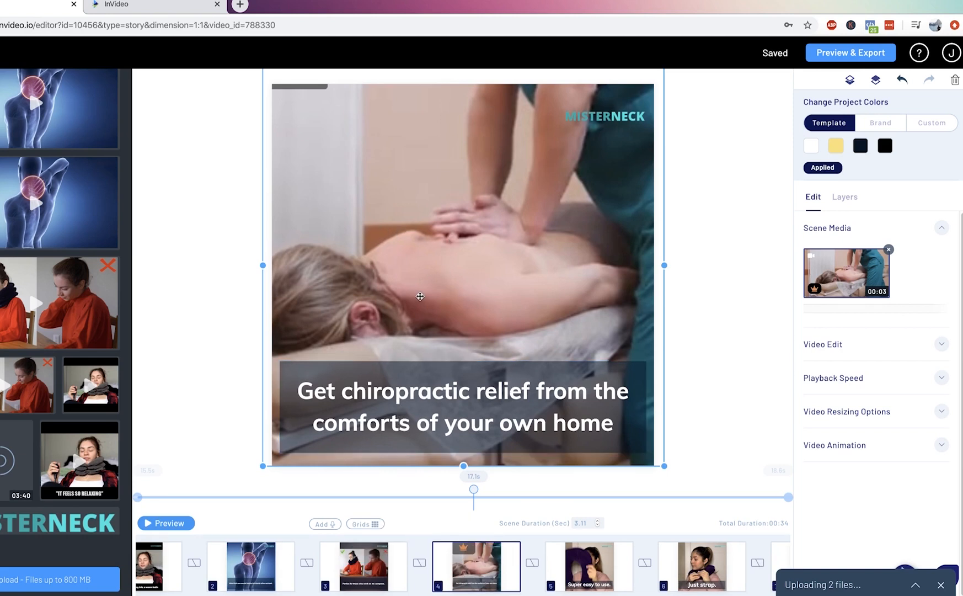
Go through scenes 5 to 9 in order, checking each one's video and caption.
click(562, 571)
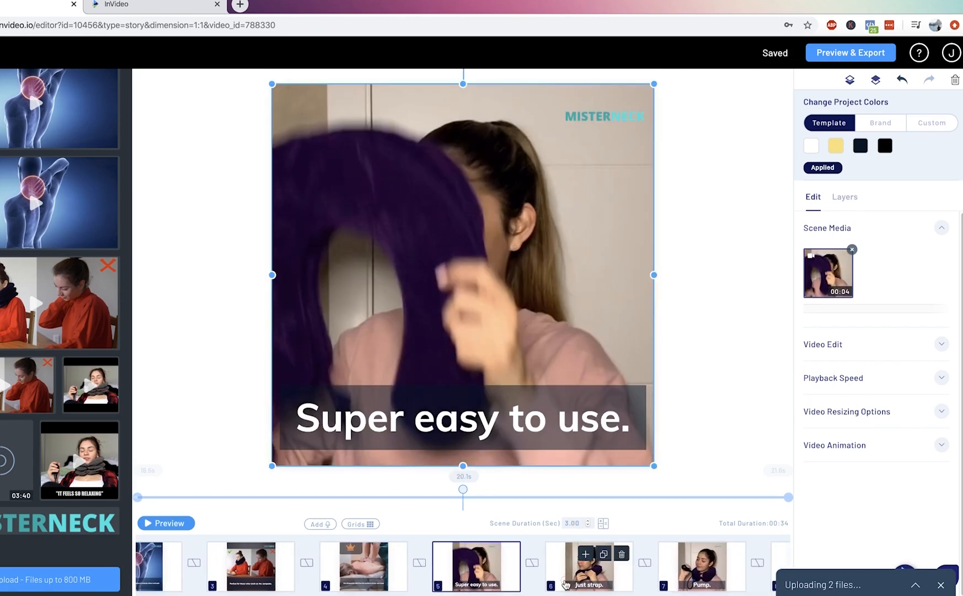
click(566, 581)
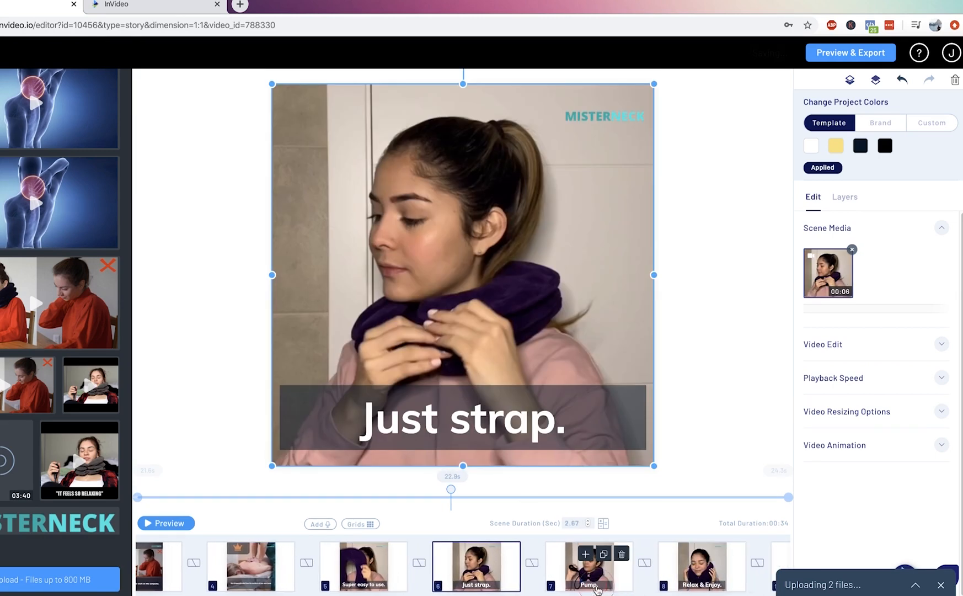
click(597, 588)
click(598, 585)
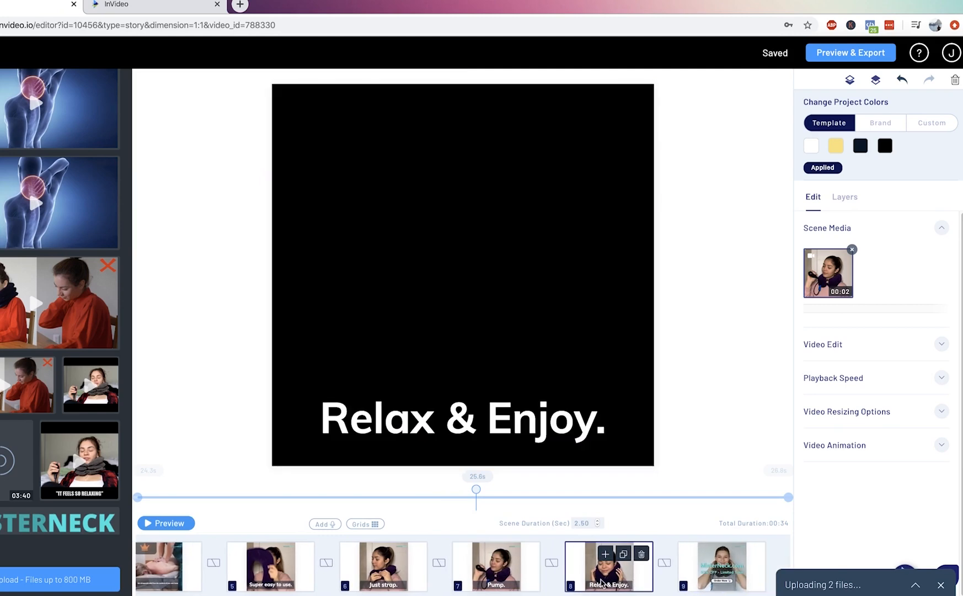
click(712, 567)
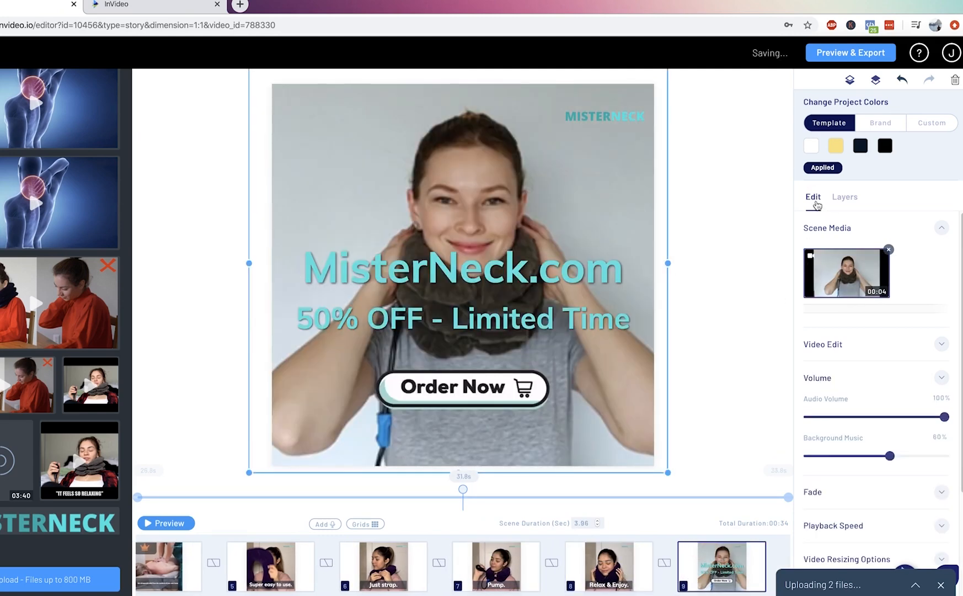
Open scene 9's video for trimming and scrub through its footage, stopping at 00:02:2.
click(858, 345)
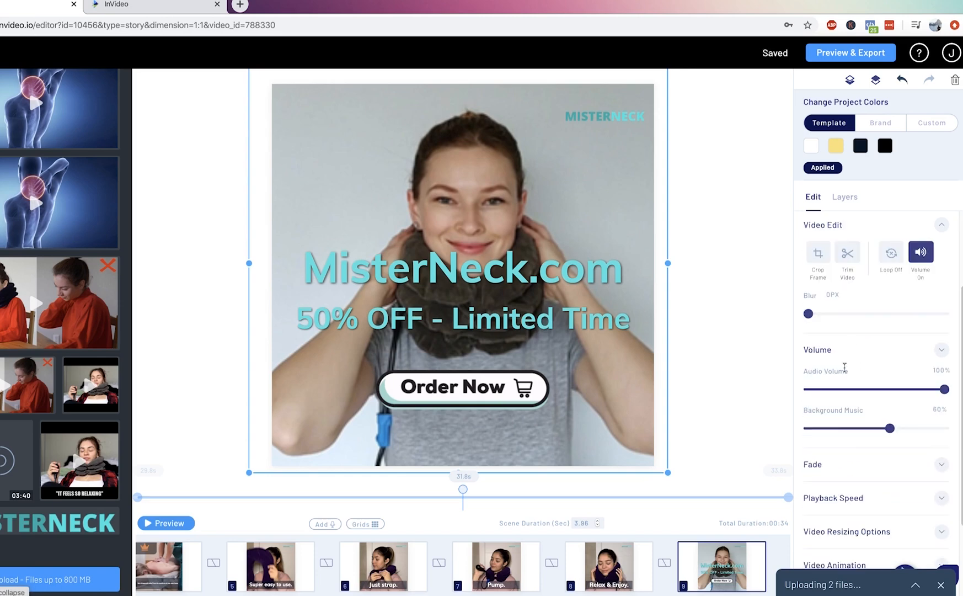
click(847, 254)
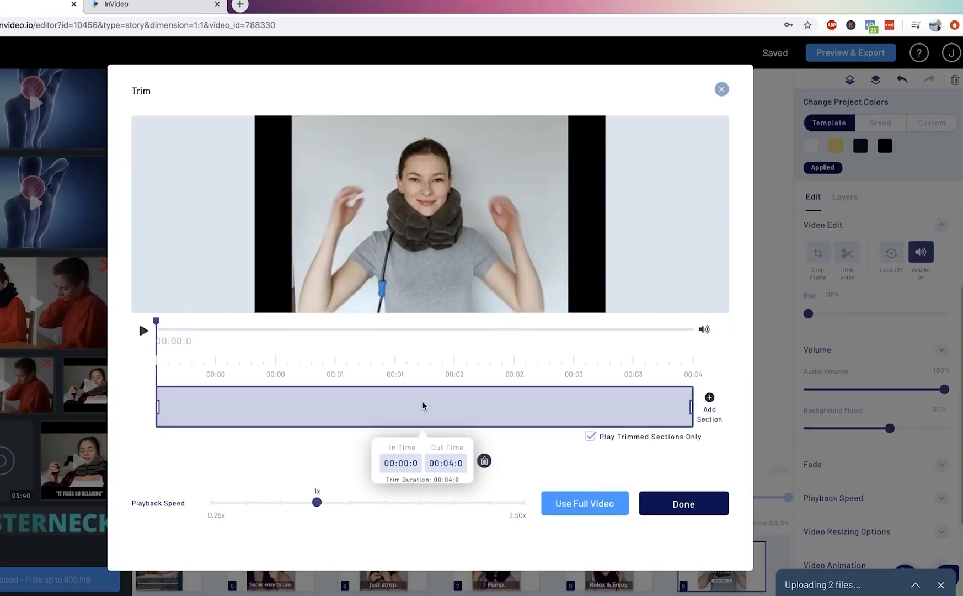
click(143, 330)
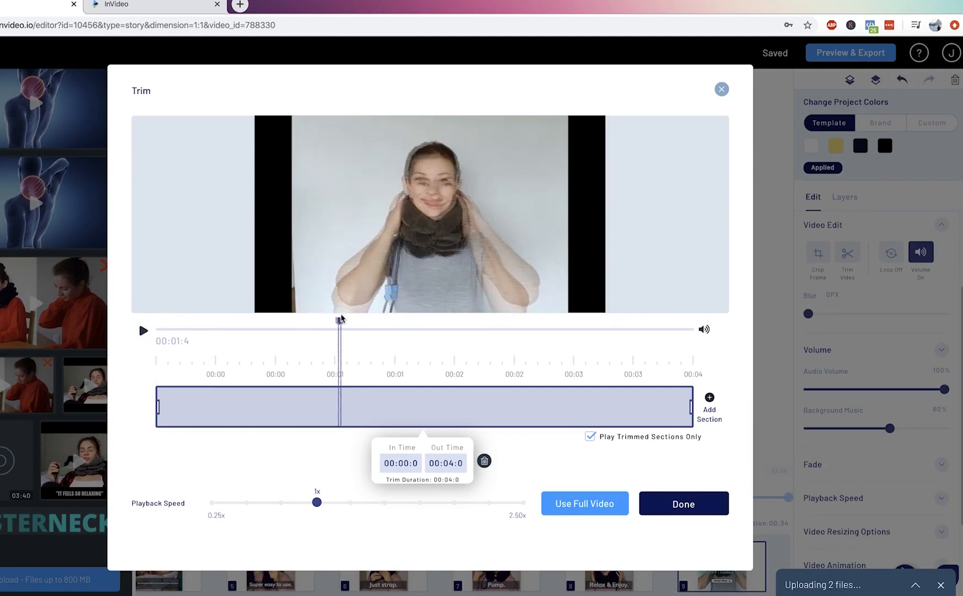
drag(567, 325, 447, 348)
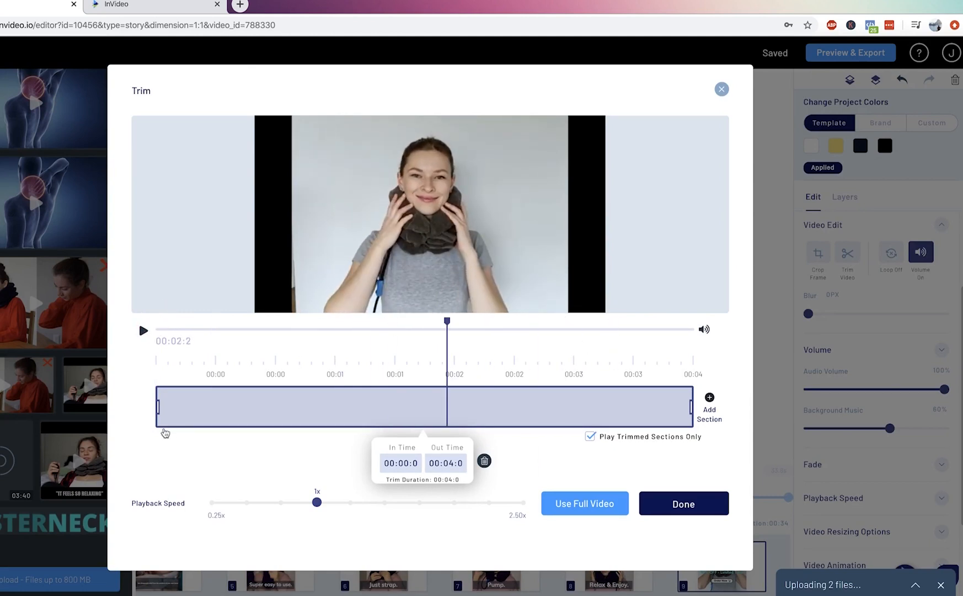
Try shortening the trim section from its start and end, and leave the Trim dialog without applying it.
drag(158, 408, 373, 408)
drag(691, 407, 520, 408)
click(722, 90)
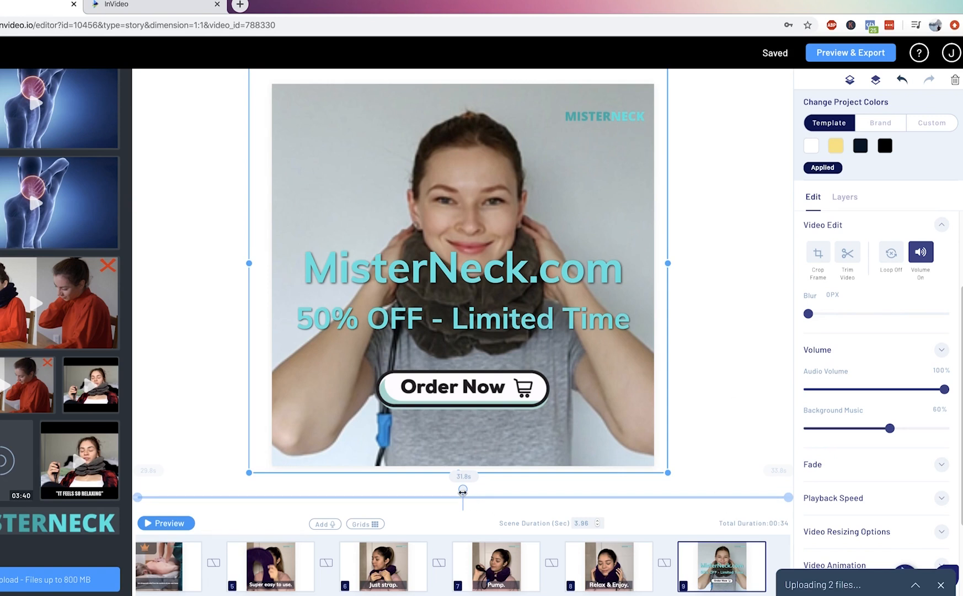
Scrub scene 9's playhead to 32.5 s to check its closing offer, and deselect the video.
drag(462, 489, 574, 493)
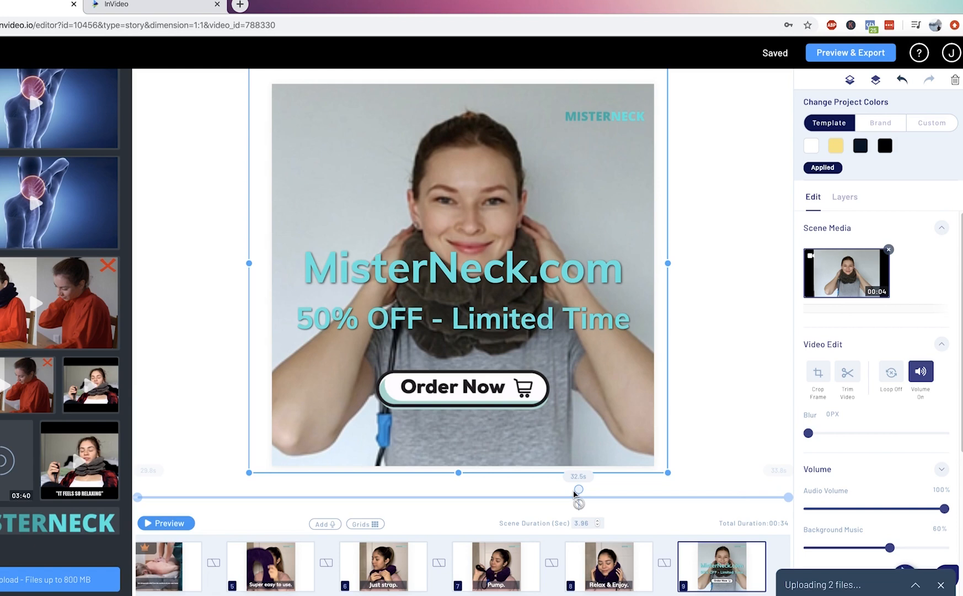
click(695, 423)
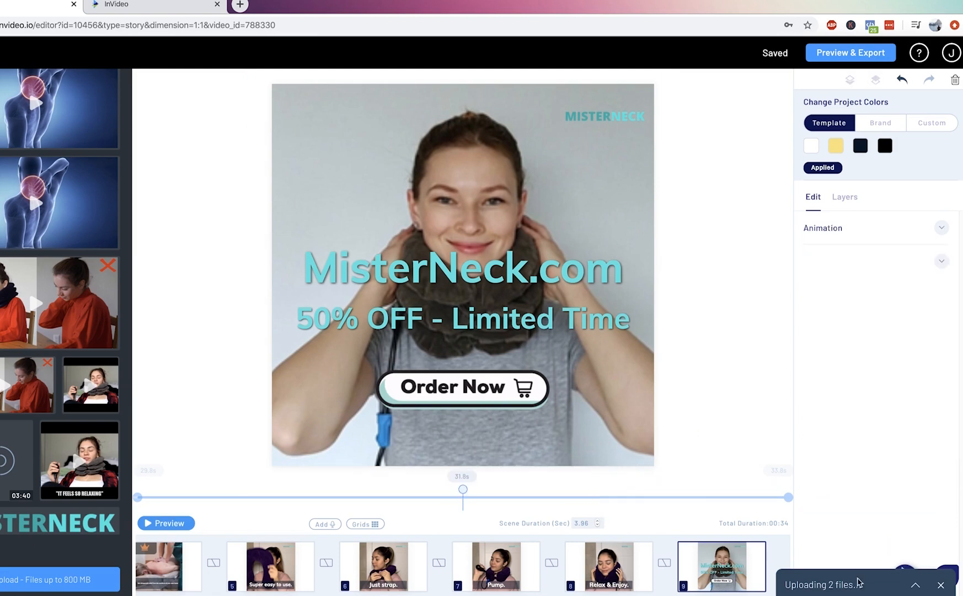
Go back through the scenes from 8 to 1, checking each one's video and caption, and deselect scene 1's media.
mouse_move(695, 583)
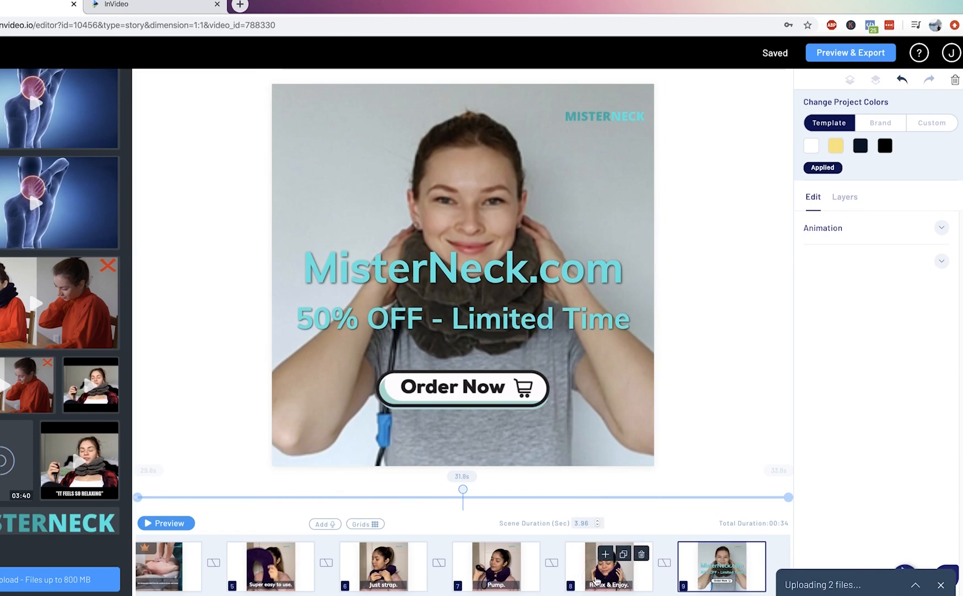
click(623, 578)
click(507, 584)
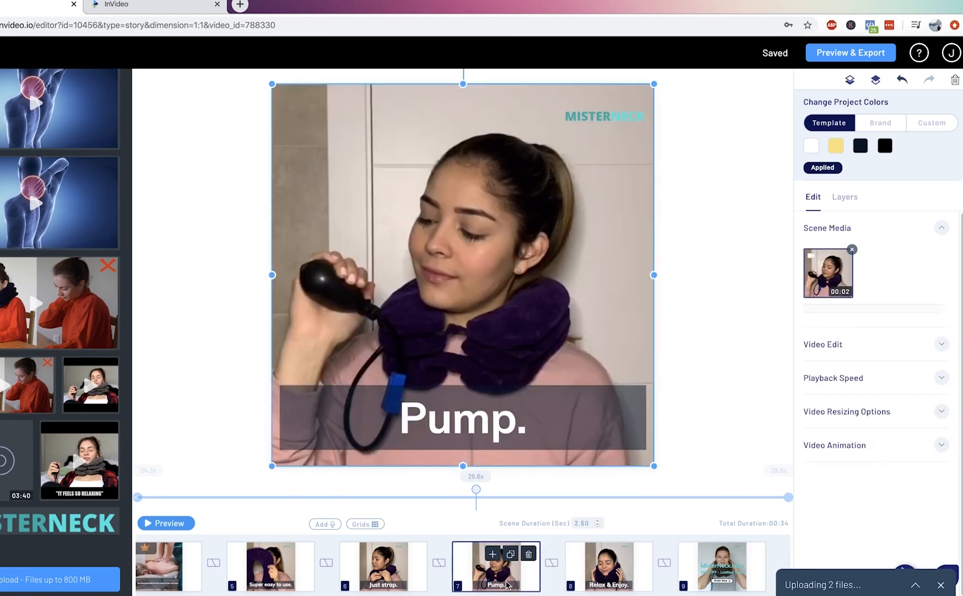
click(386, 576)
click(273, 576)
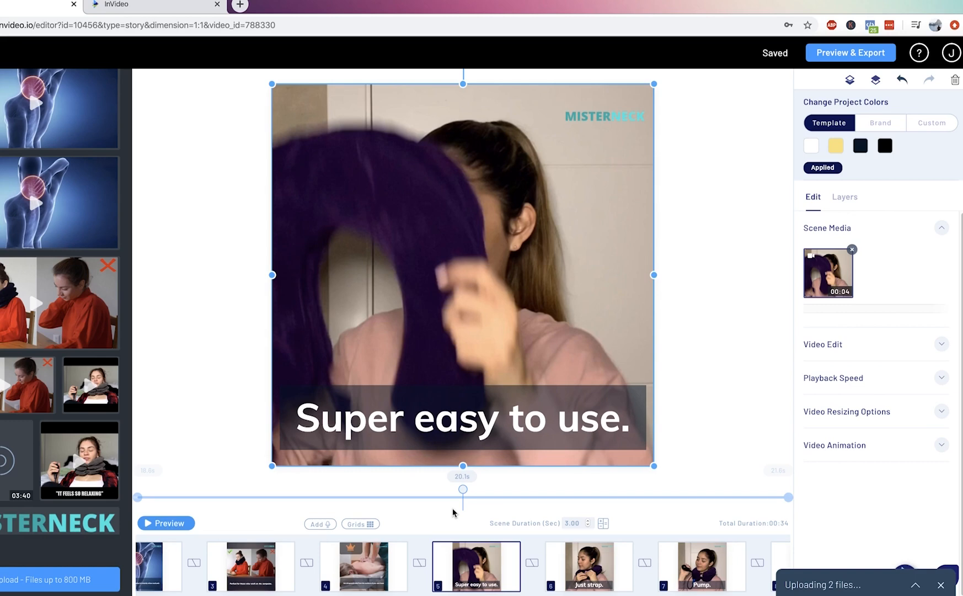
click(375, 570)
click(243, 570)
scroll(188, 568, left, 3)
click(292, 571)
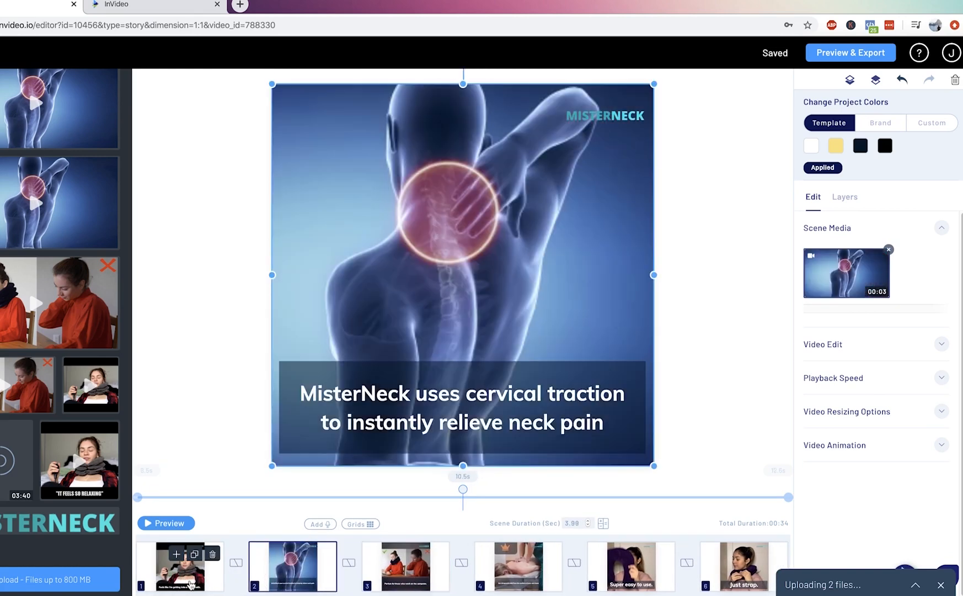
click(190, 579)
click(202, 425)
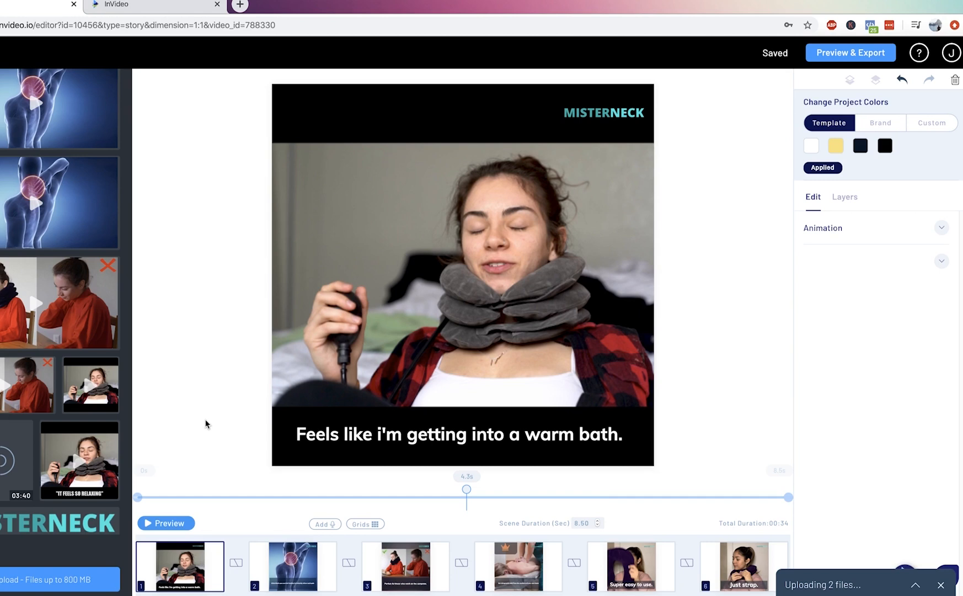
Check the videos and captions of scenes 2, 3 and 4 in order, and deselect scene 4's video.
click(260, 571)
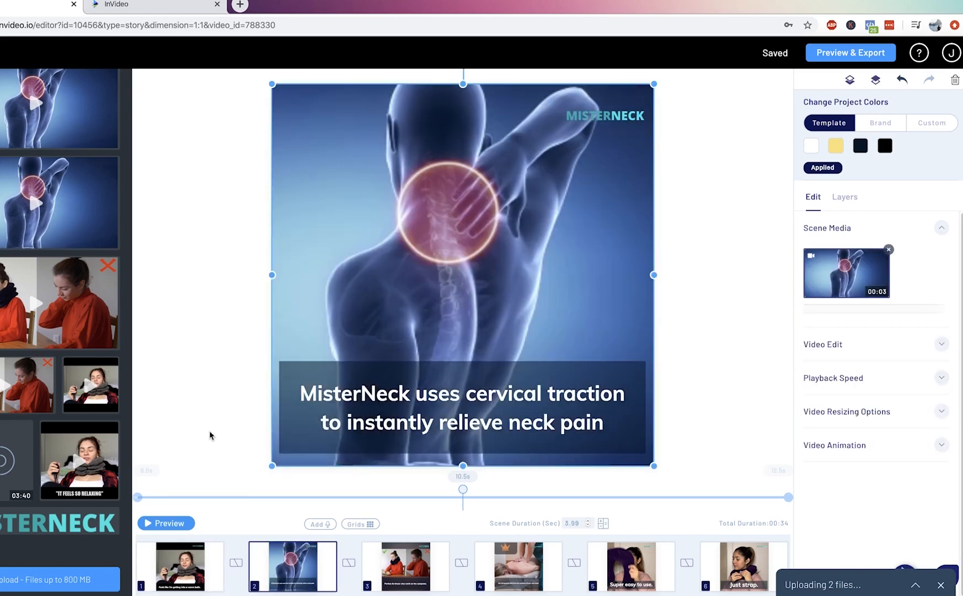
click(385, 576)
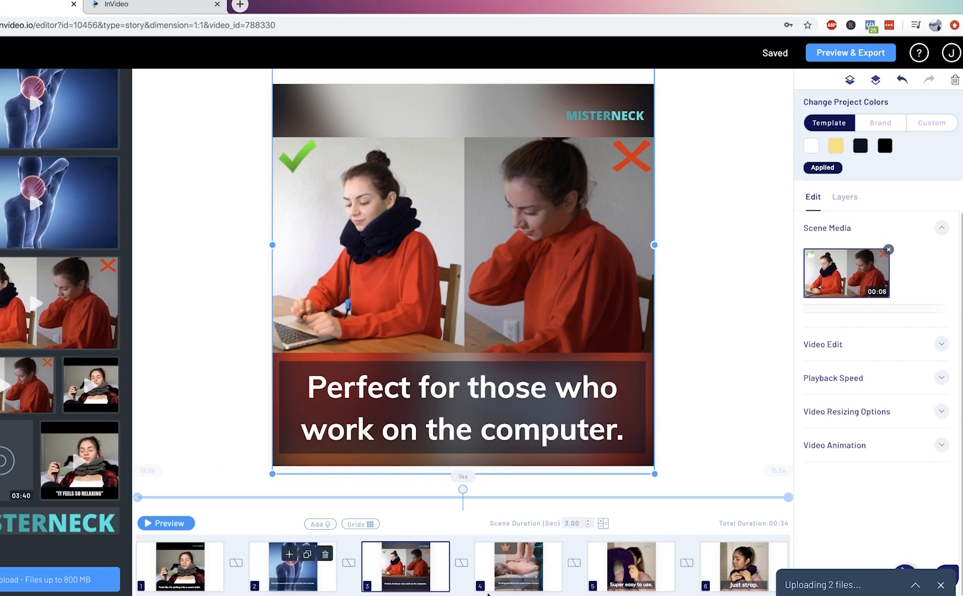
click(517, 574)
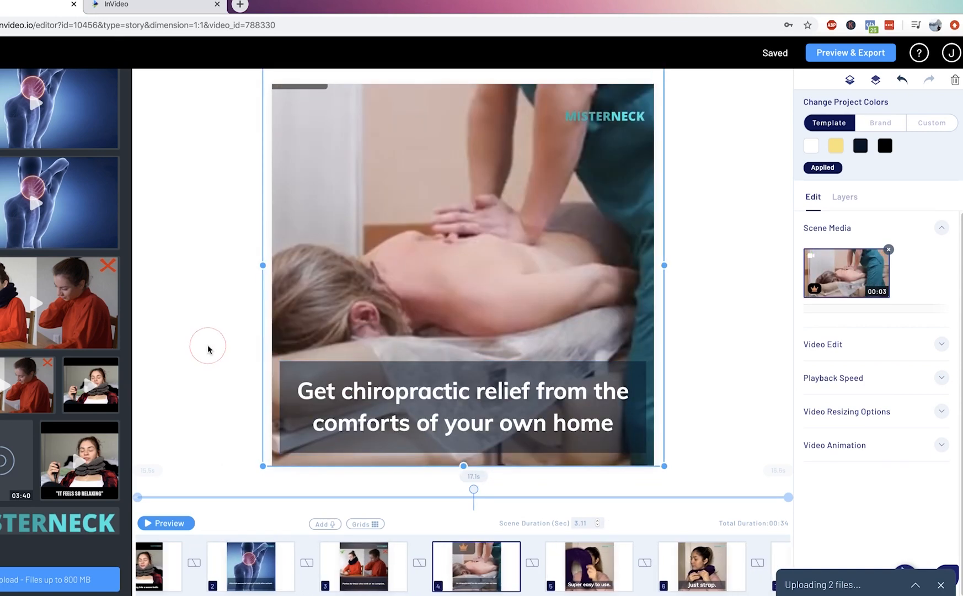
click(208, 386)
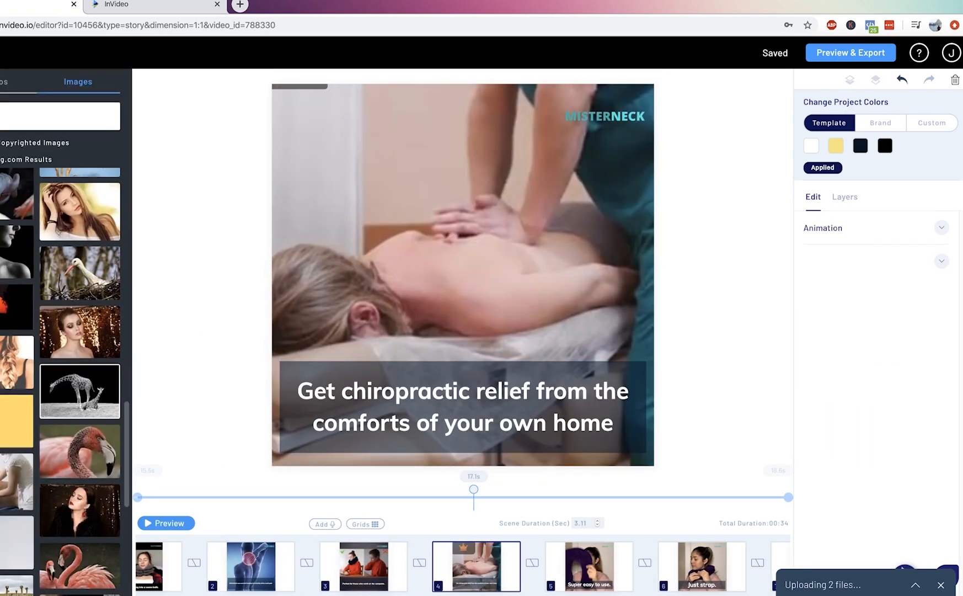
Search the stock videos for massage footage and browse the results for clips suiting the chiropractic relief scene.
click(2, 82)
click(7, 113)
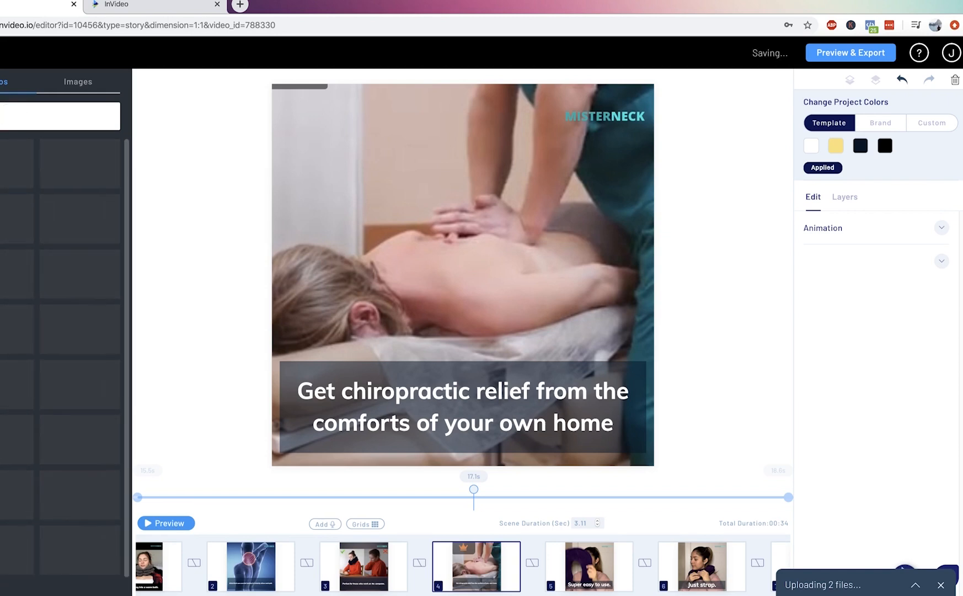
text(ge)
key(Return)
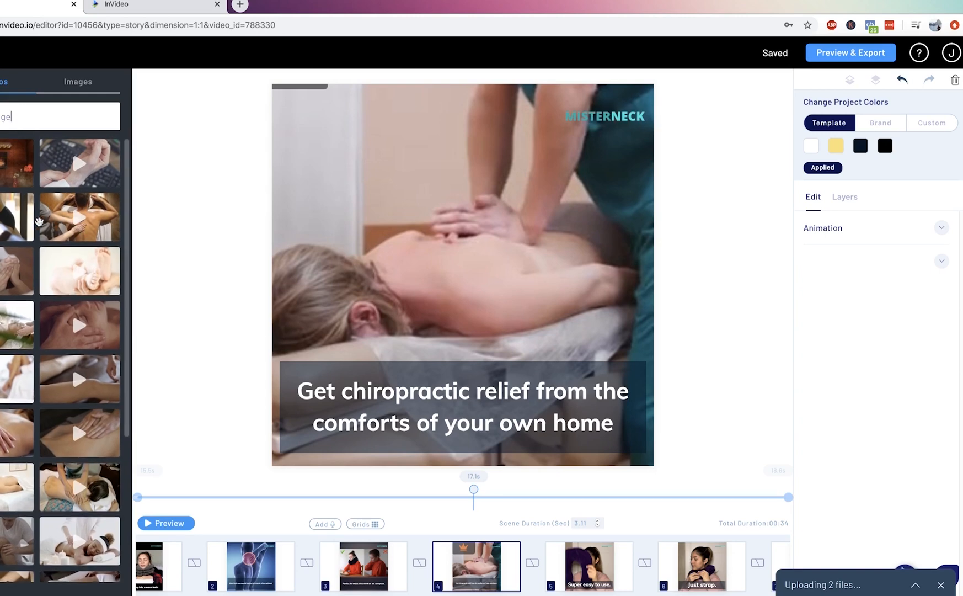
scroll(33, 254, down, 5)
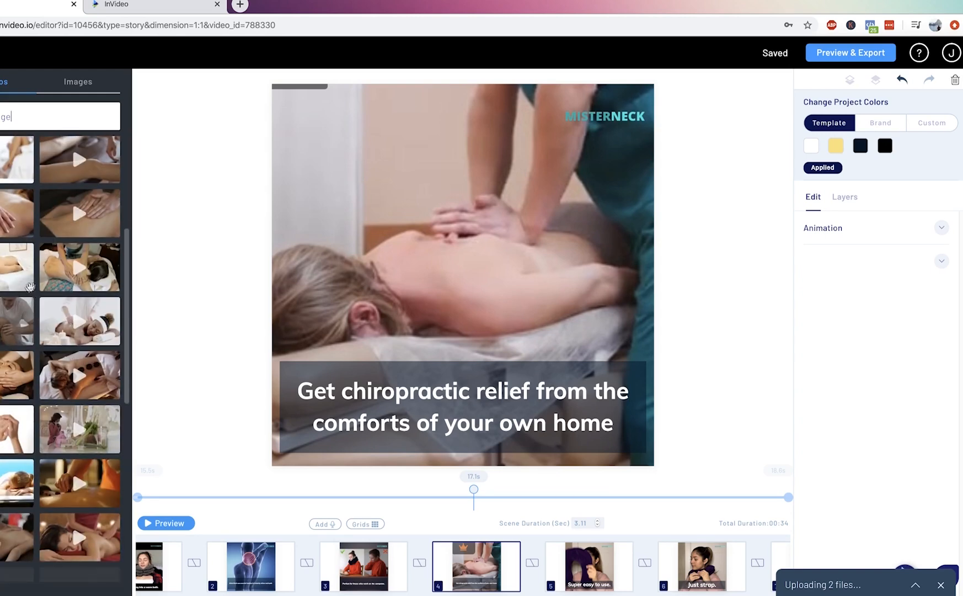
scroll(28, 281, down, 5)
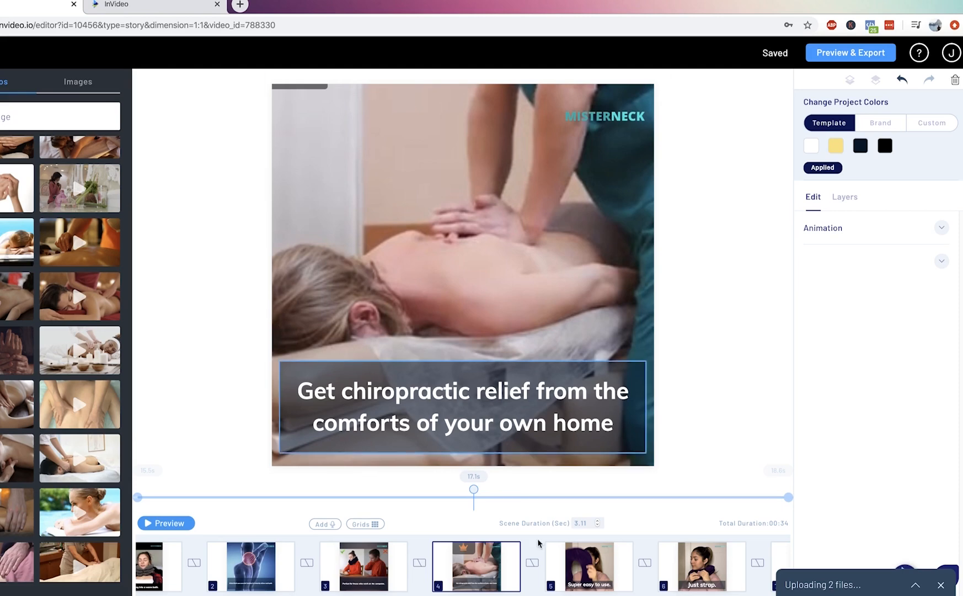
Review scenes 5 to 9 in order, from the "Super easy to use." caption to the closing MisterNeck.com offer.
click(570, 565)
scroll(570, 566, right, 2)
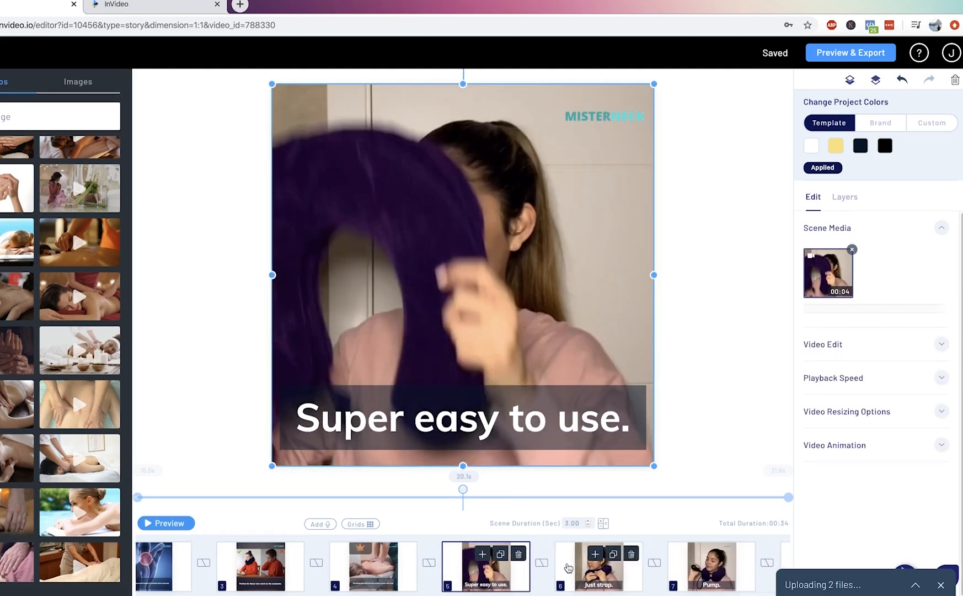
click(564, 576)
scroll(684, 573, right, 2)
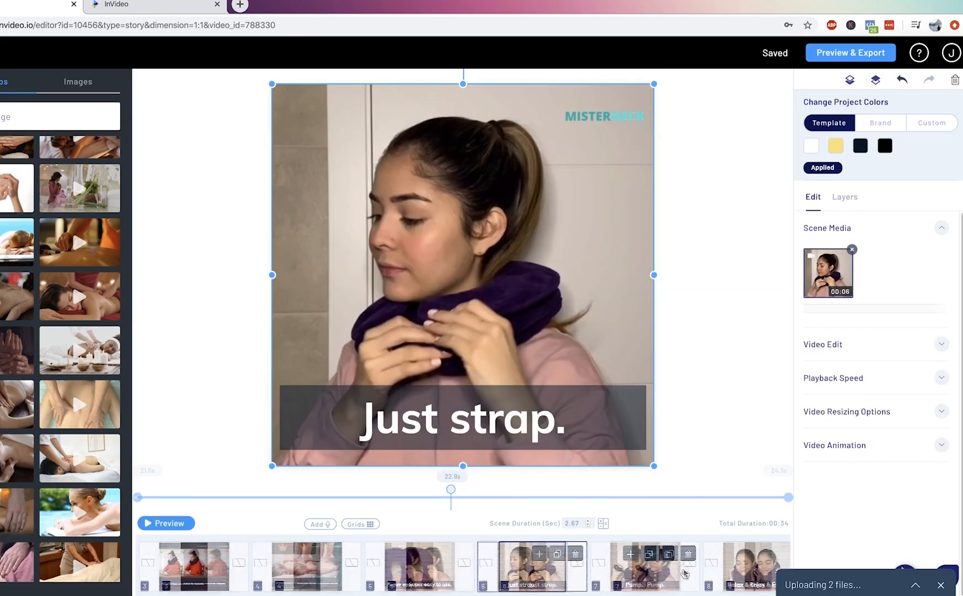
click(684, 574)
scroll(684, 573, right, 2)
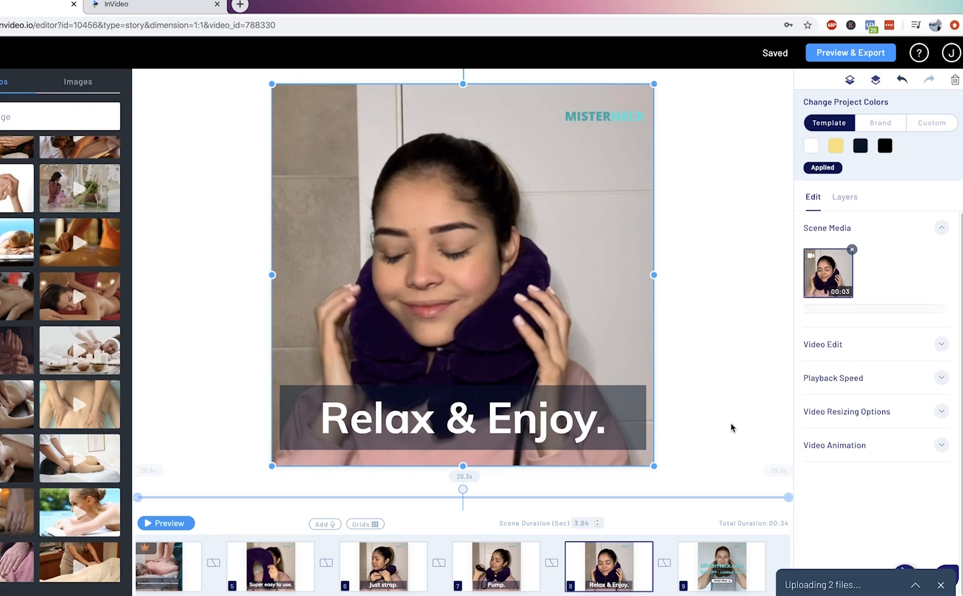
click(717, 576)
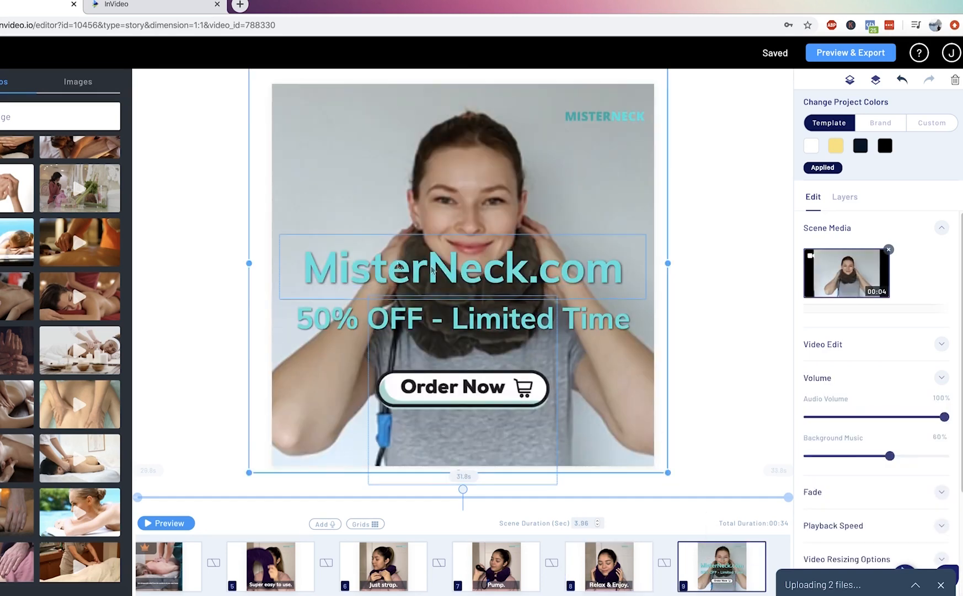